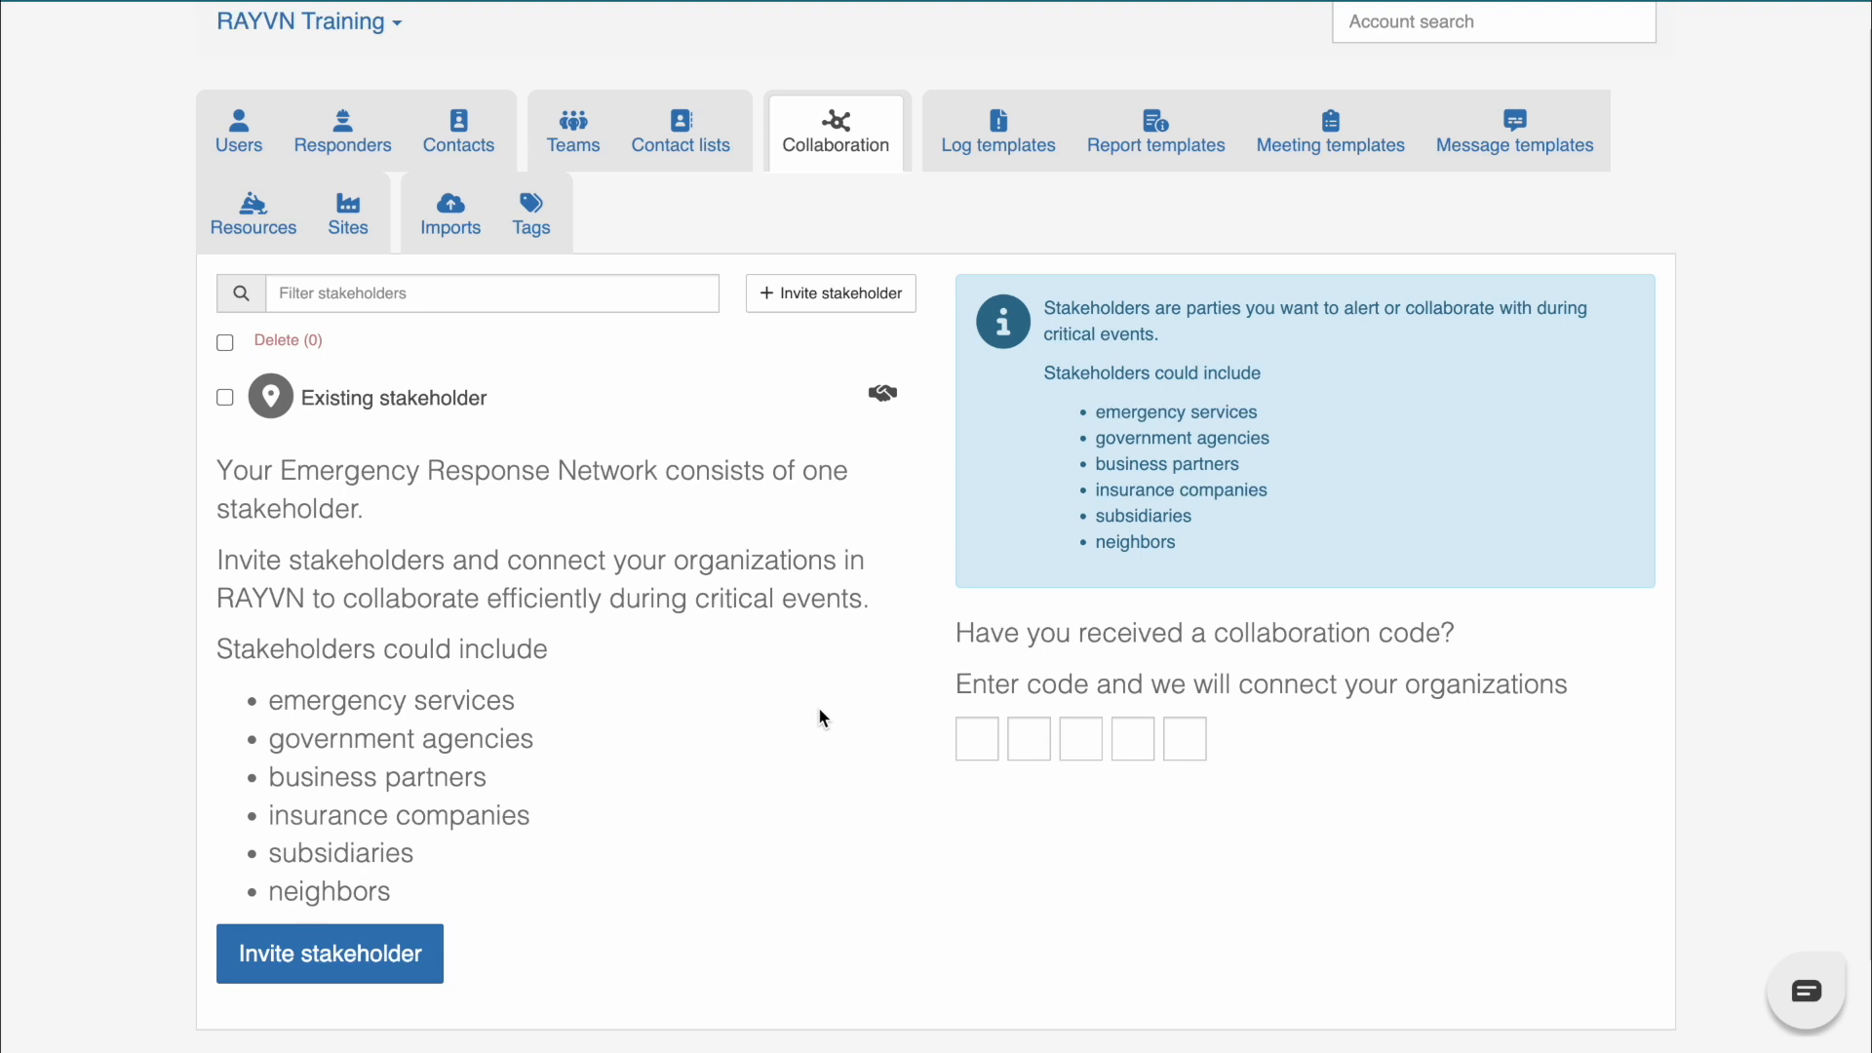
# Open the form for inviting a new stakeholder to the RAYVN Training collaboration network
pyautogui.click(659, 402)
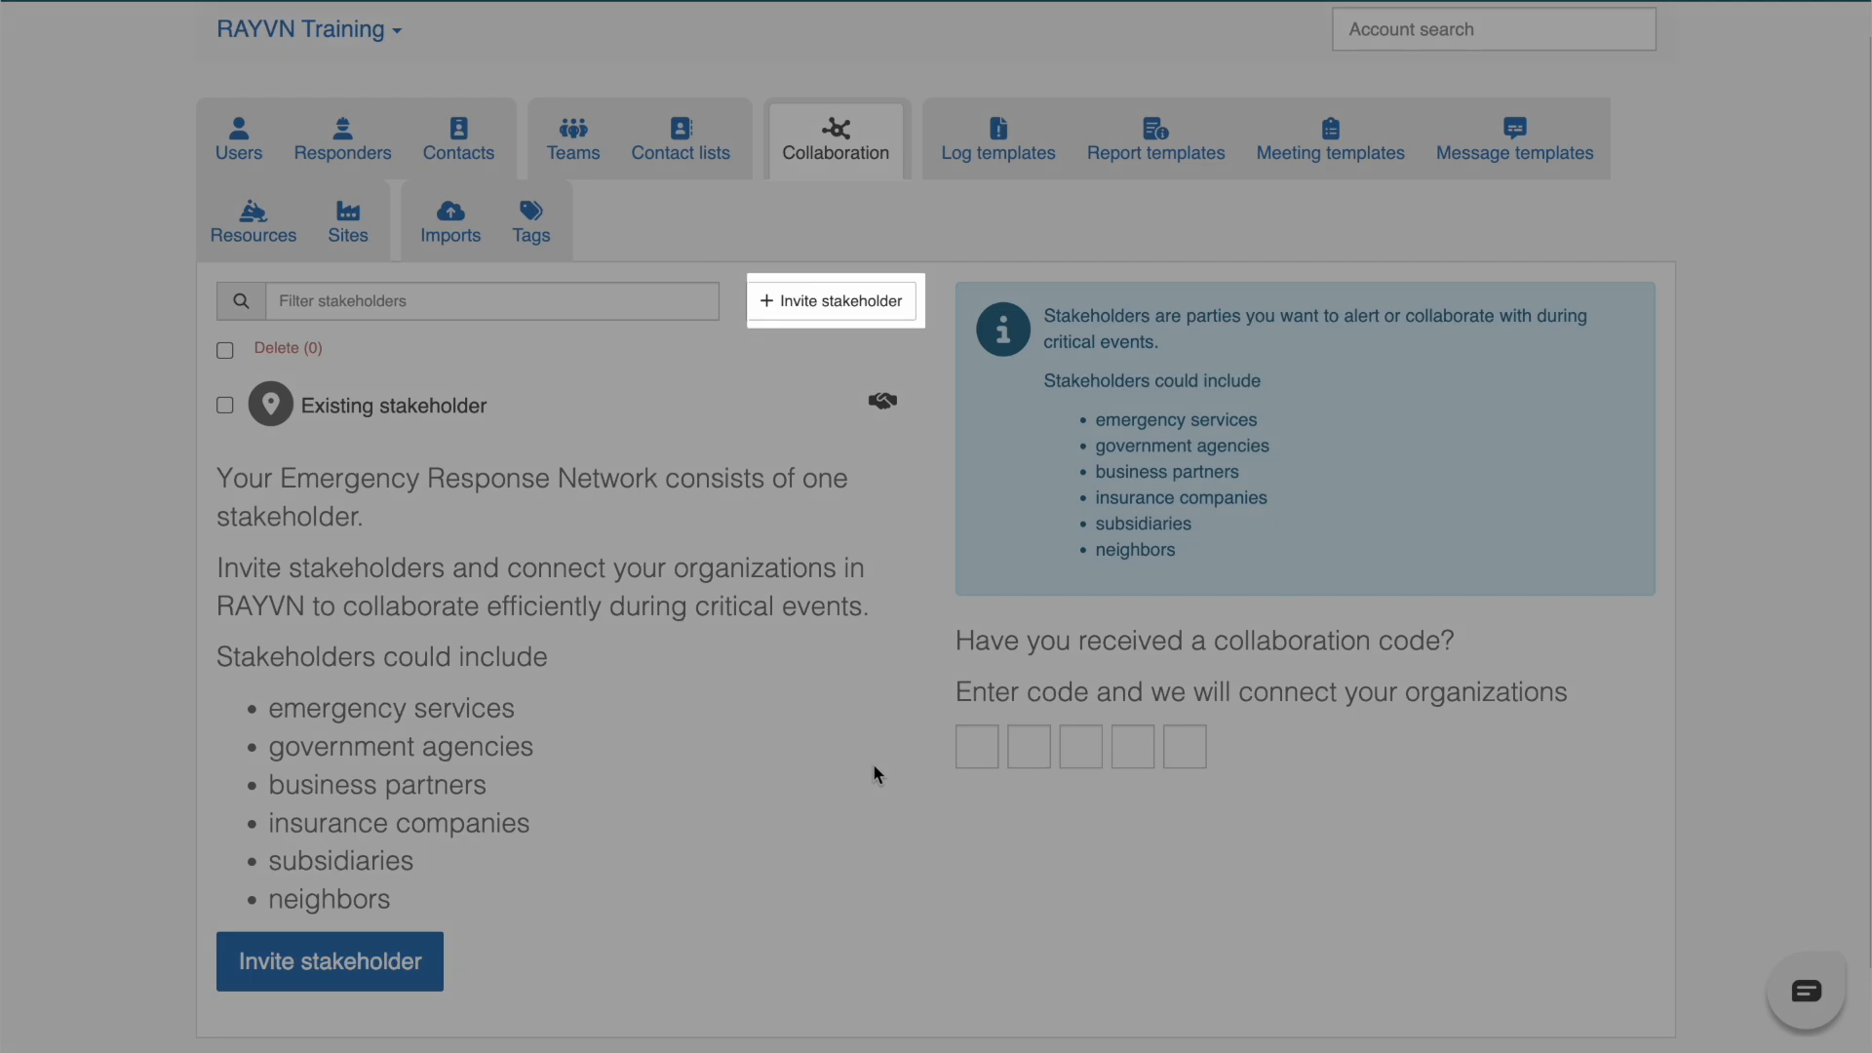
pyautogui.click(822, 308)
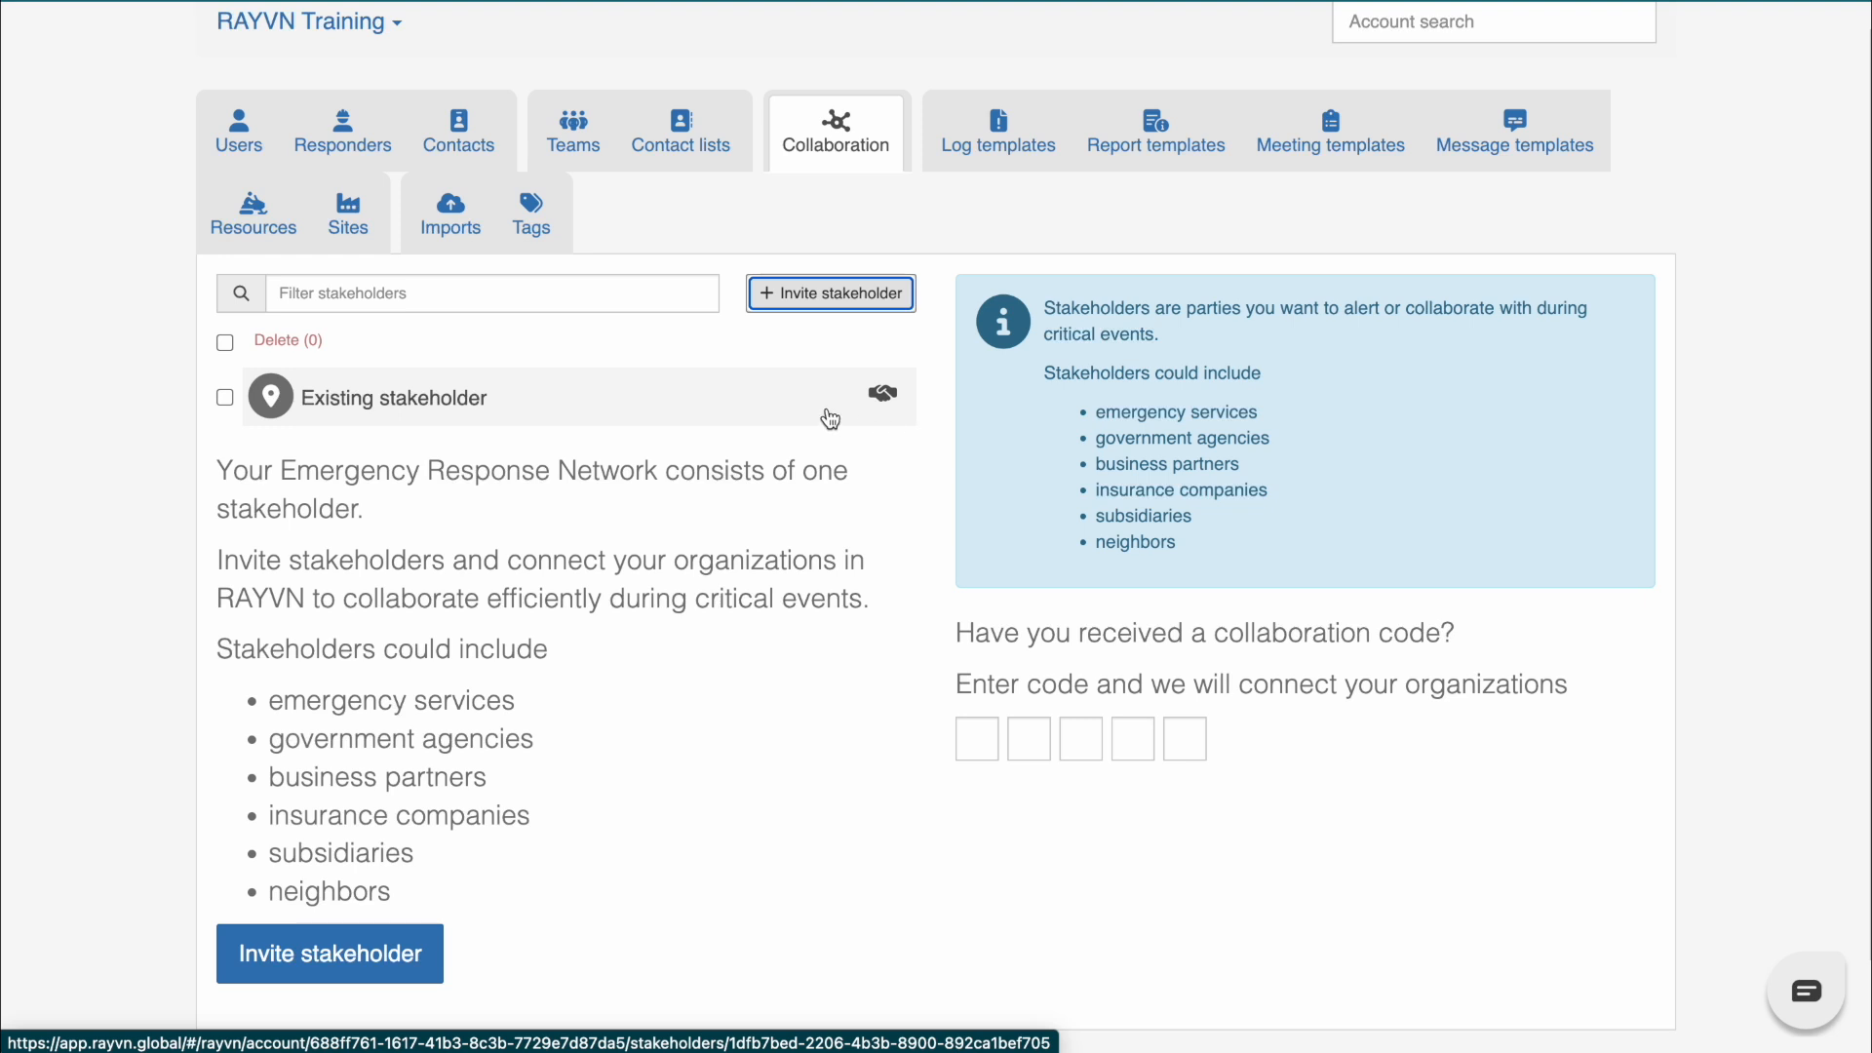
# Set the responsible team of the stakeholder "Existing stakeholder" to RAYVN Training and save the change
pyautogui.click(741, 405)
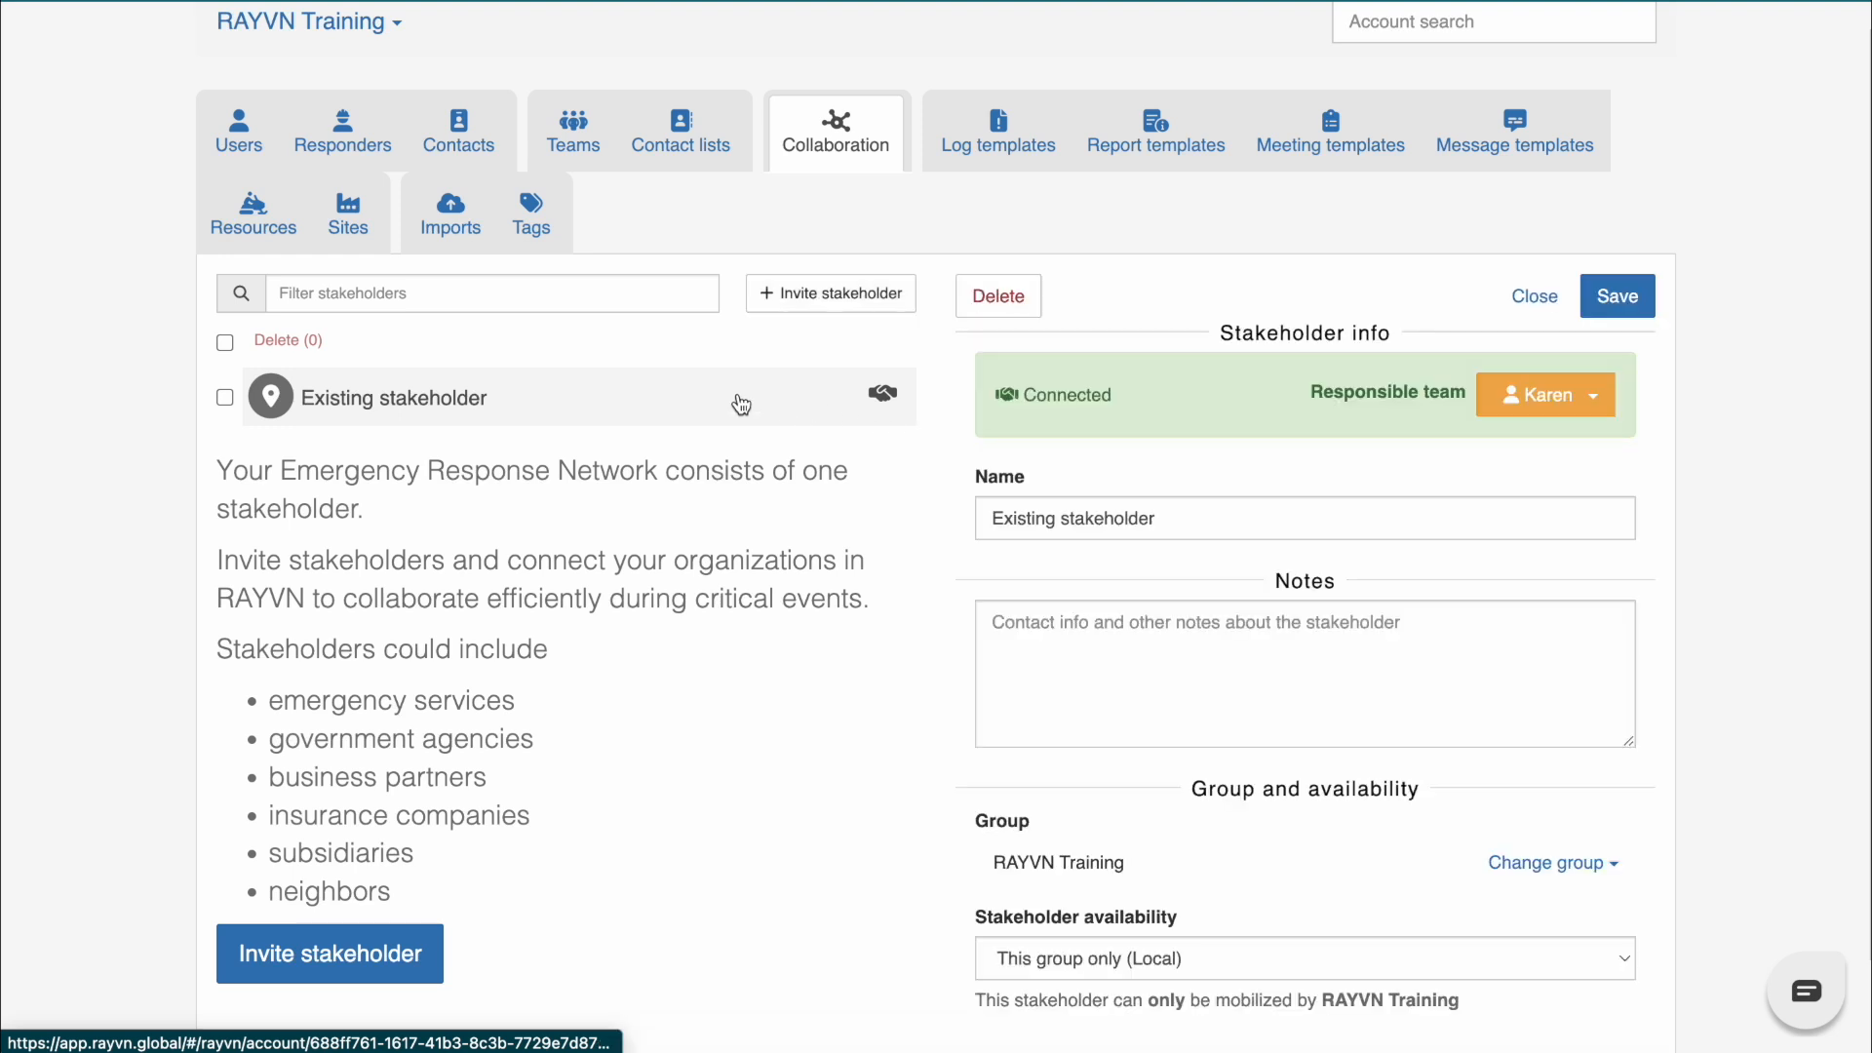
pyautogui.click(1600, 397)
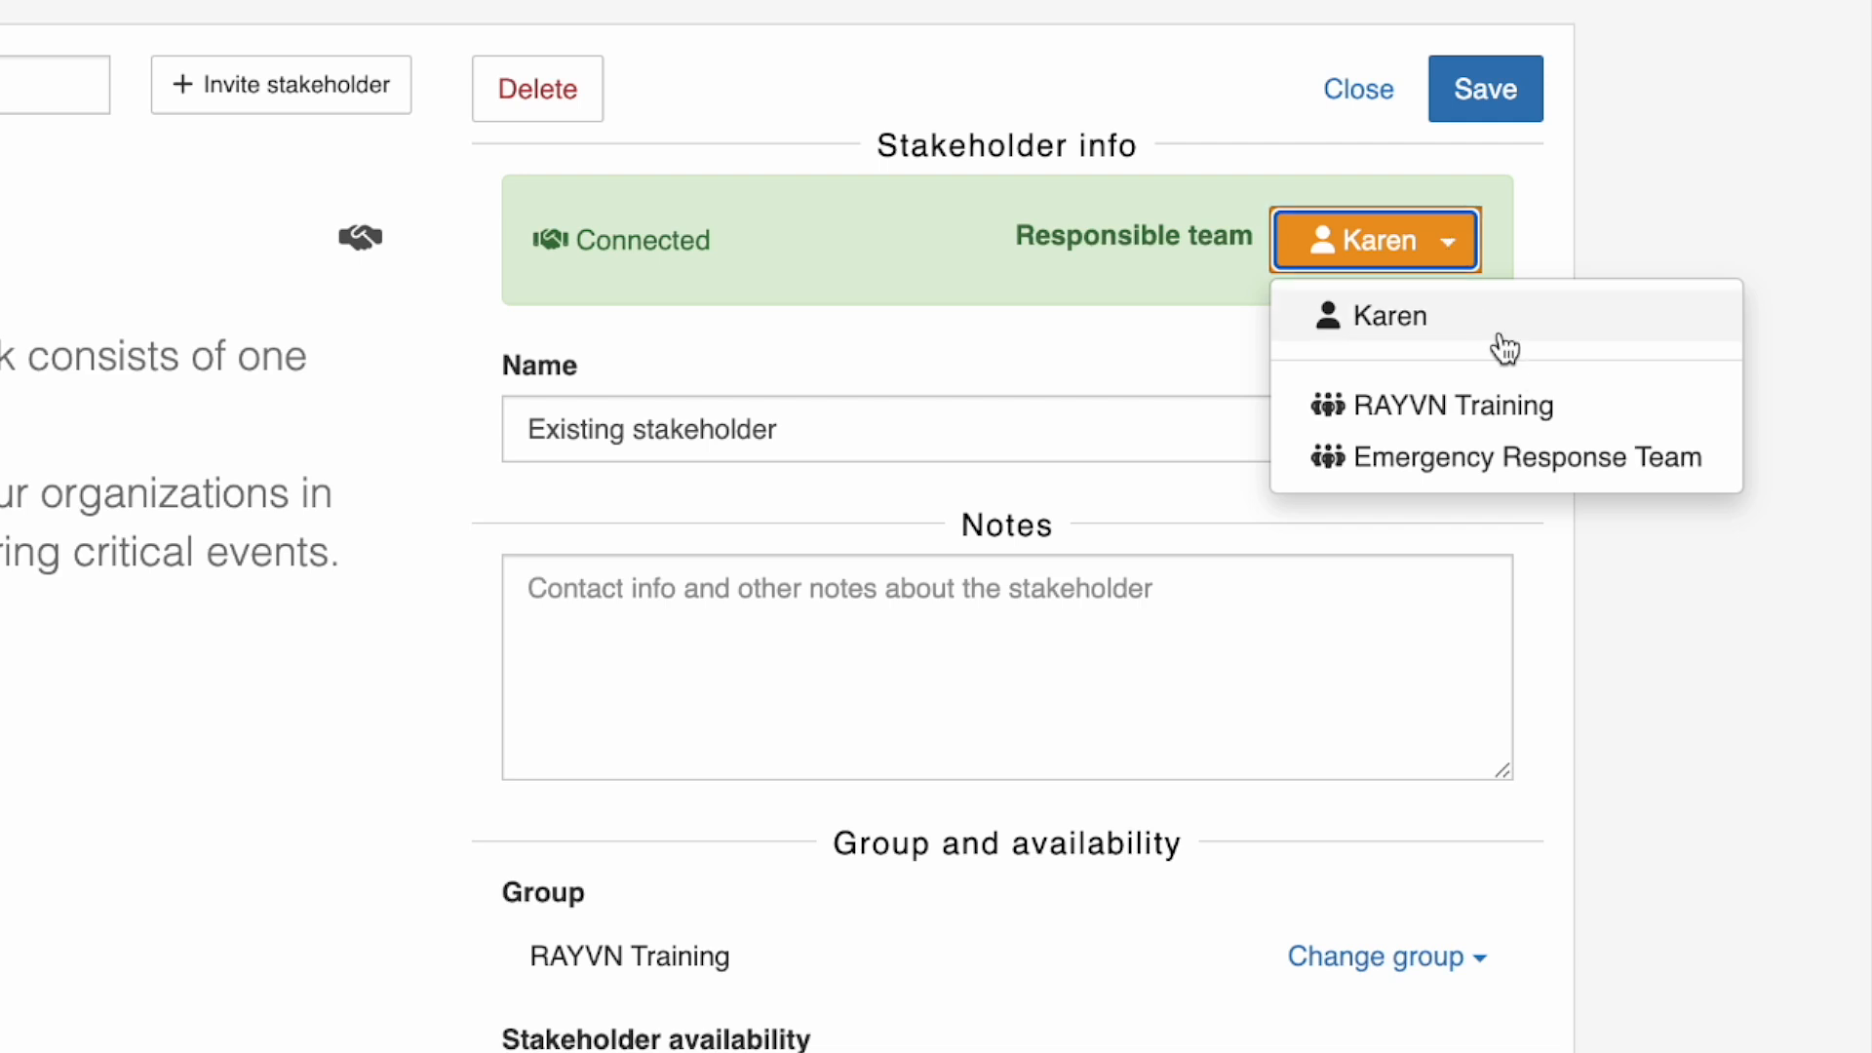
pyautogui.click(1527, 405)
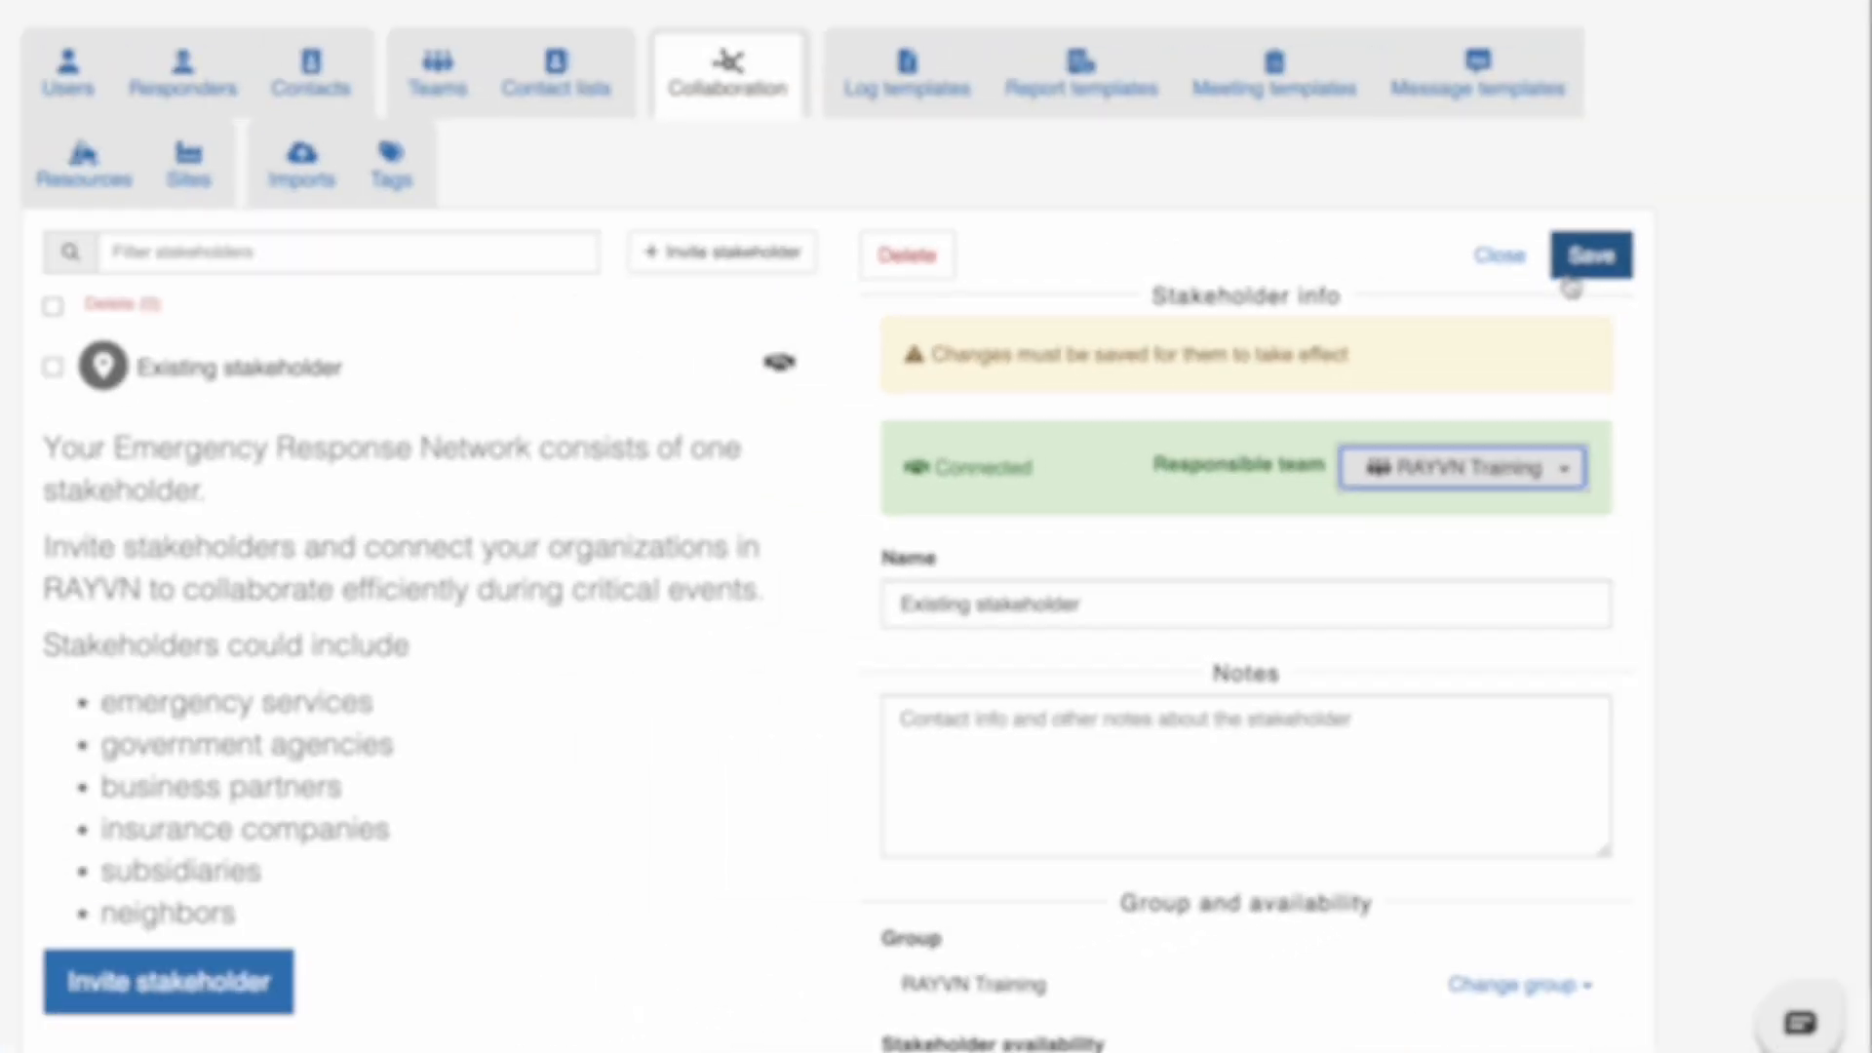
pyautogui.click(1453, 111)
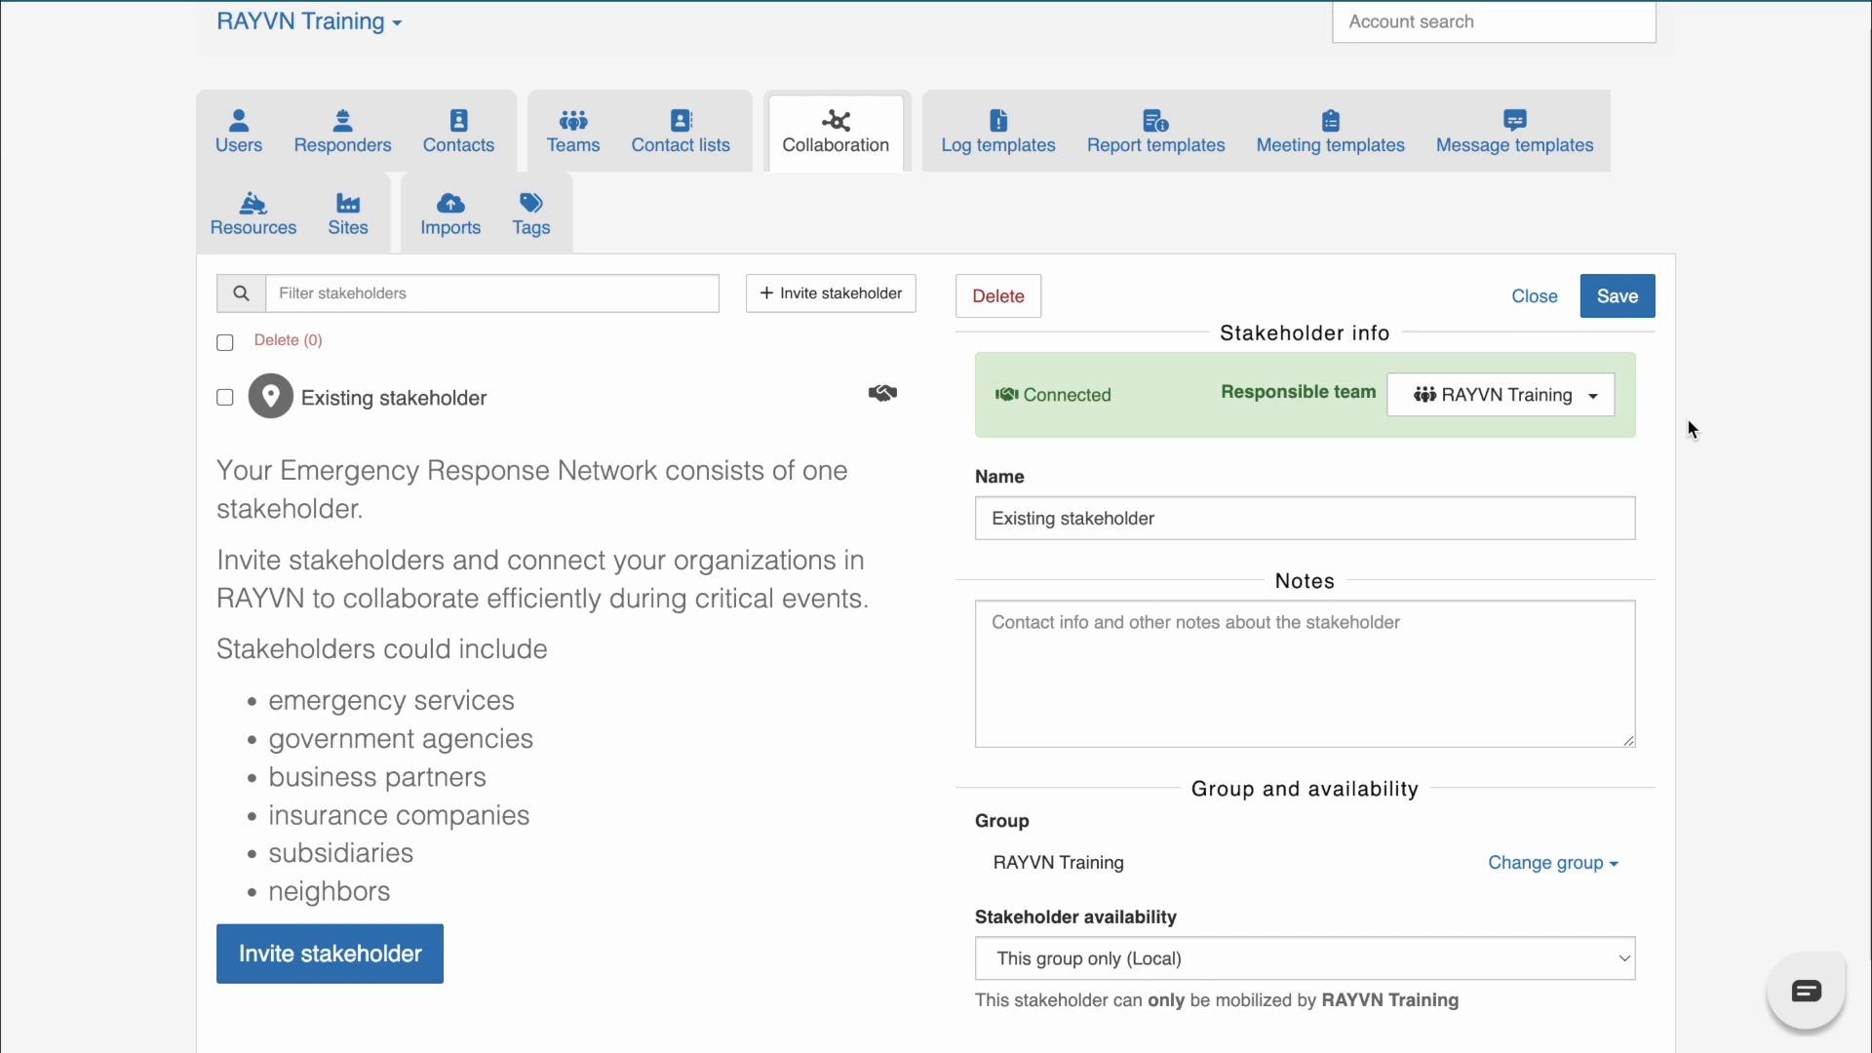
# Create a regular team named "Stakeholder request team" in RAYVN Training, add one member, and save it
pyautogui.click(580, 125)
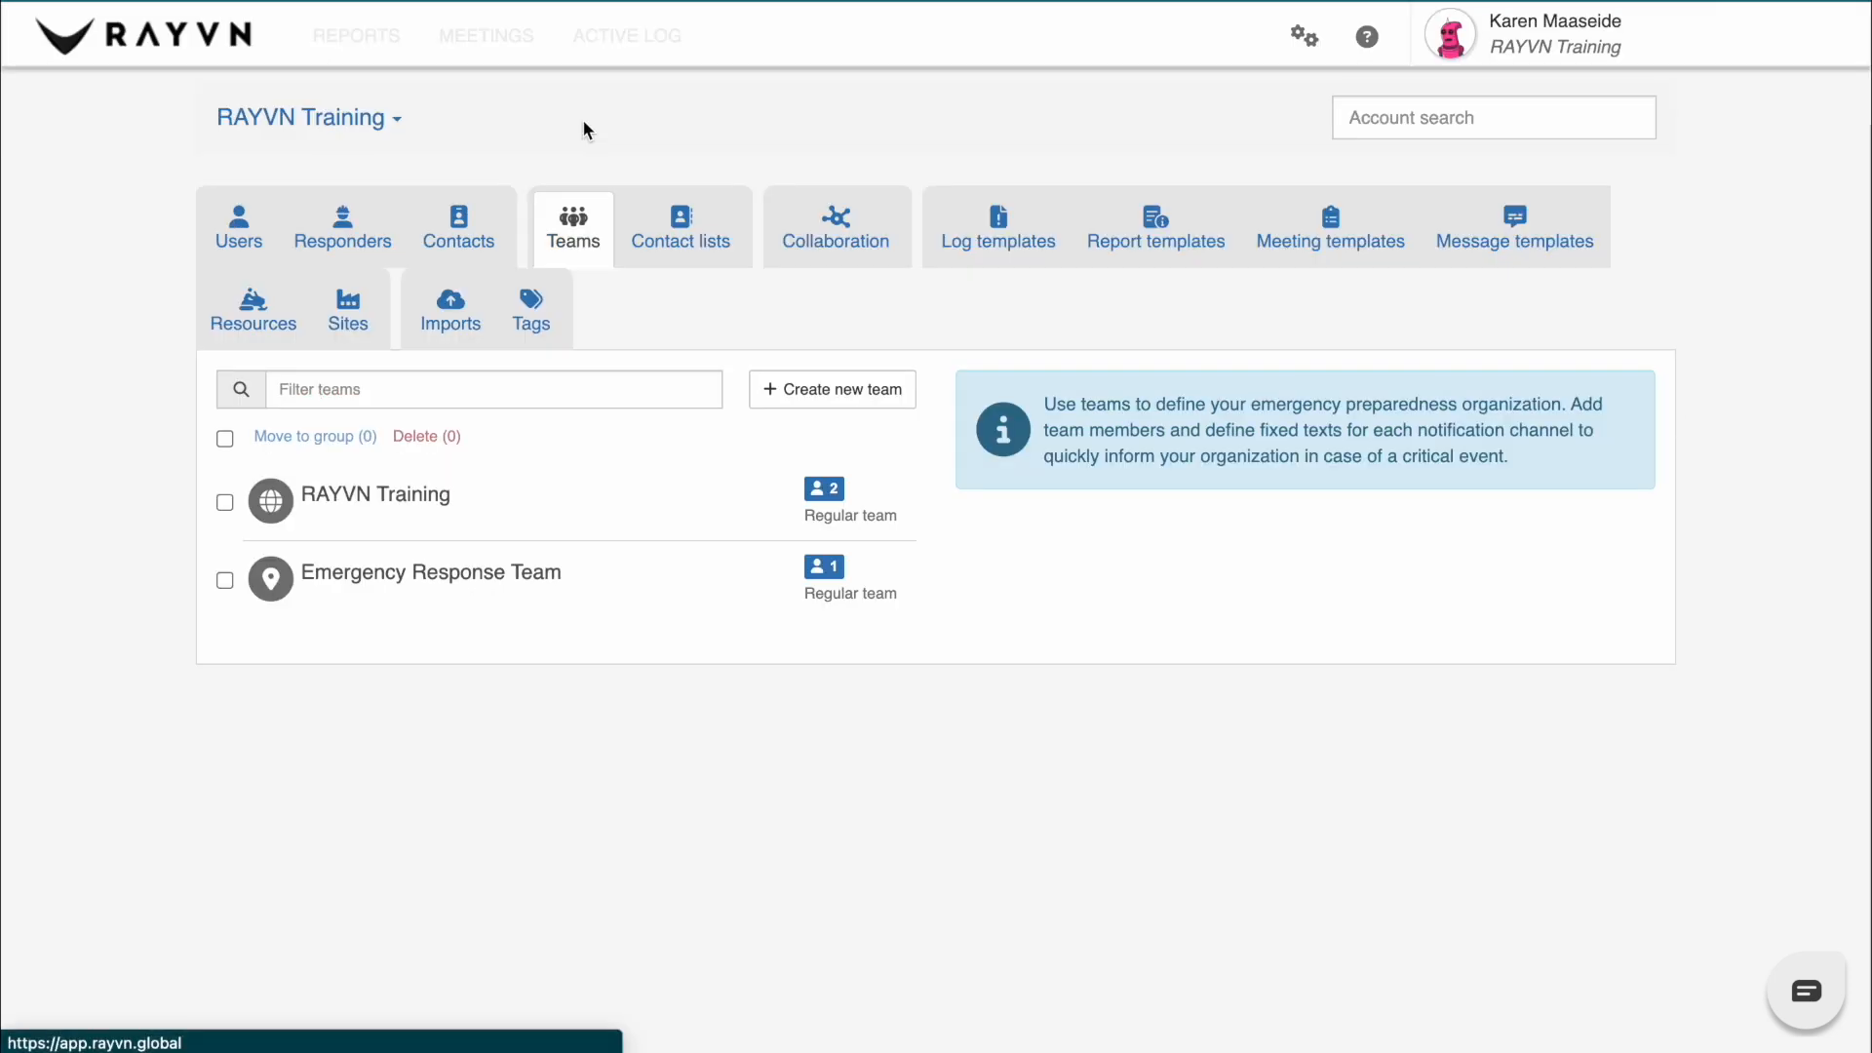
pyautogui.click(866, 394)
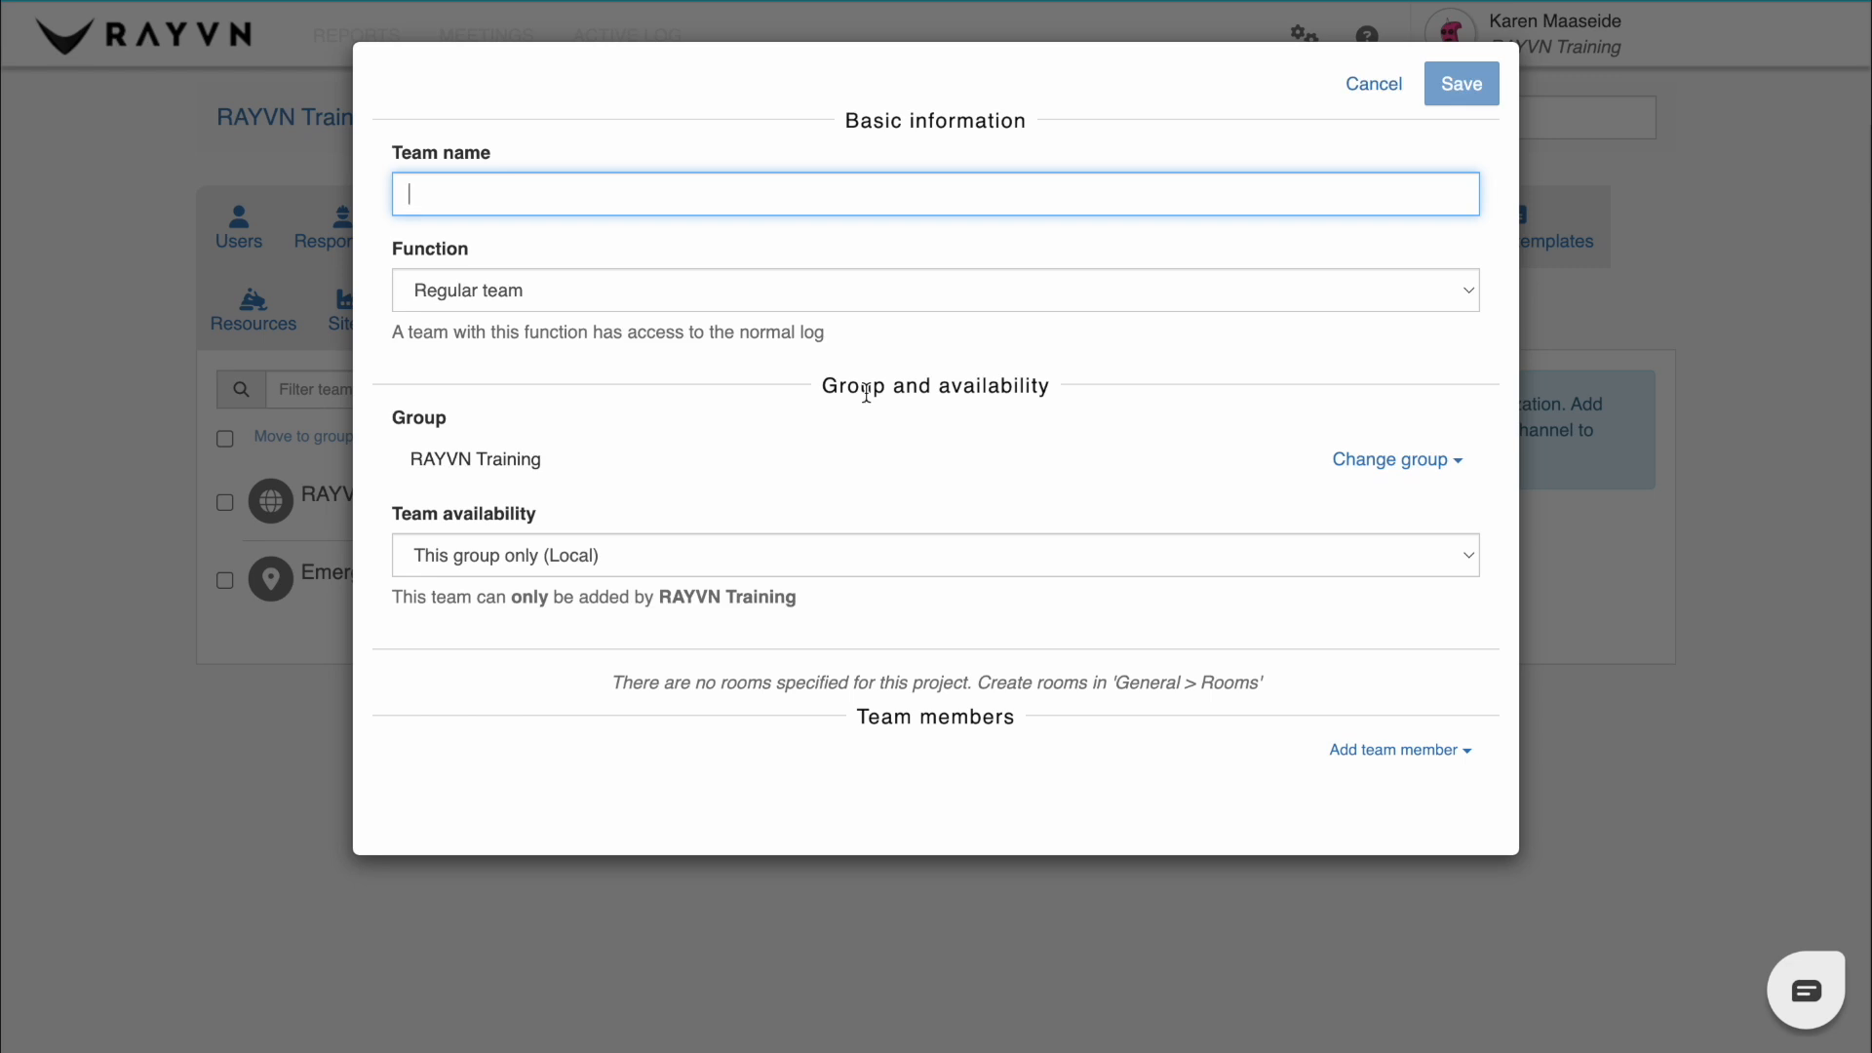
pyautogui.write('Stakeholder request team')
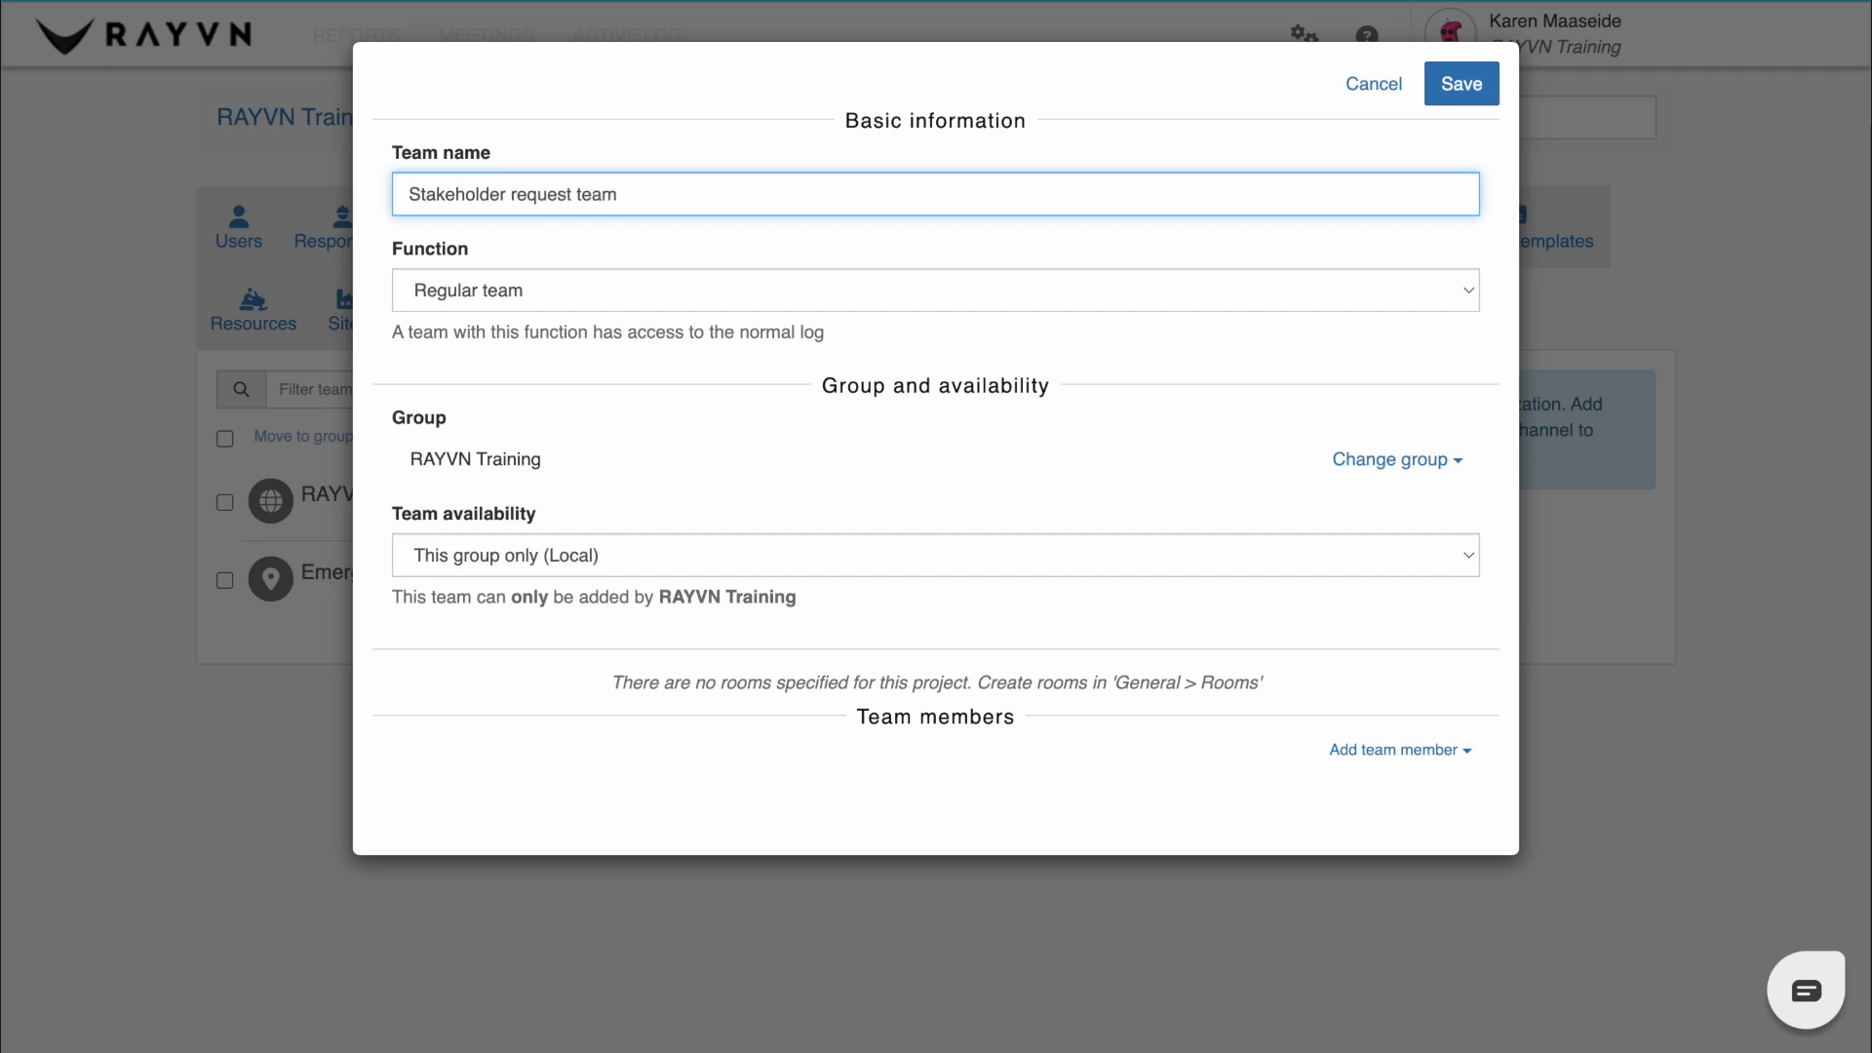
pyautogui.click(1396, 751)
pyautogui.click(1257, 882)
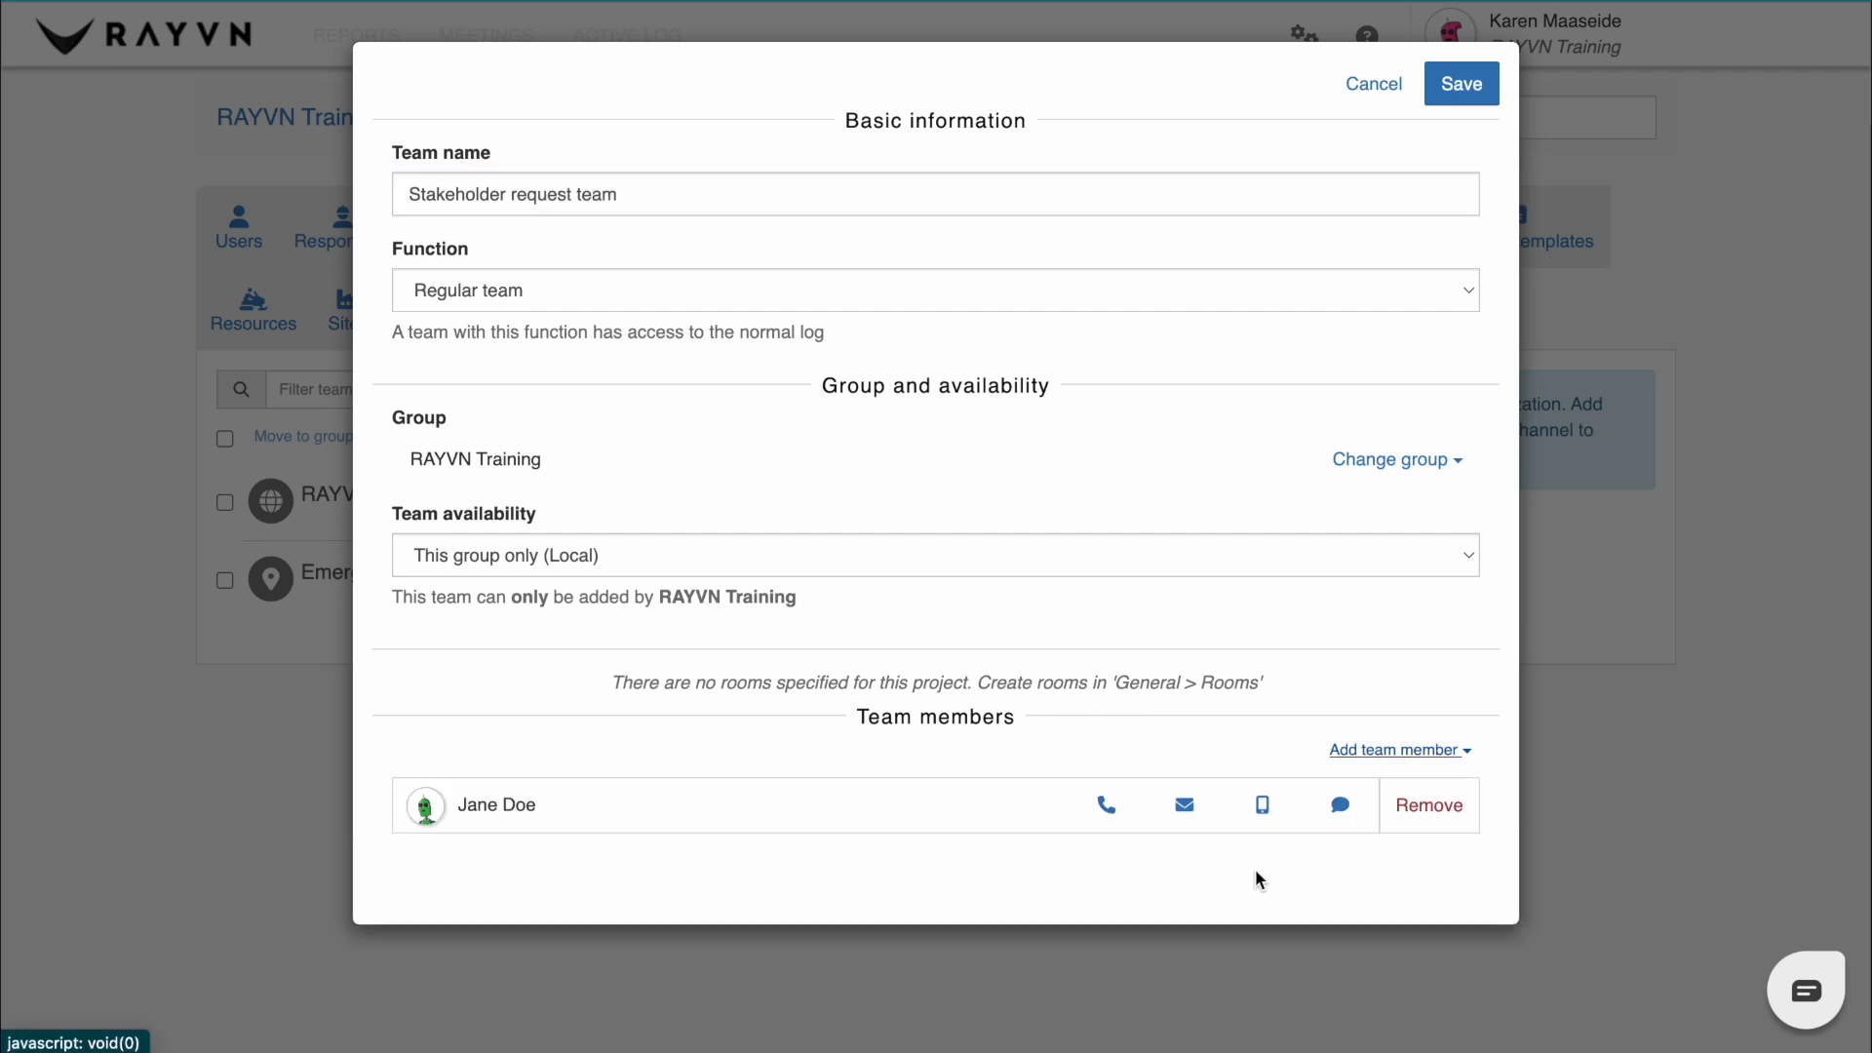
pyautogui.click(1456, 95)
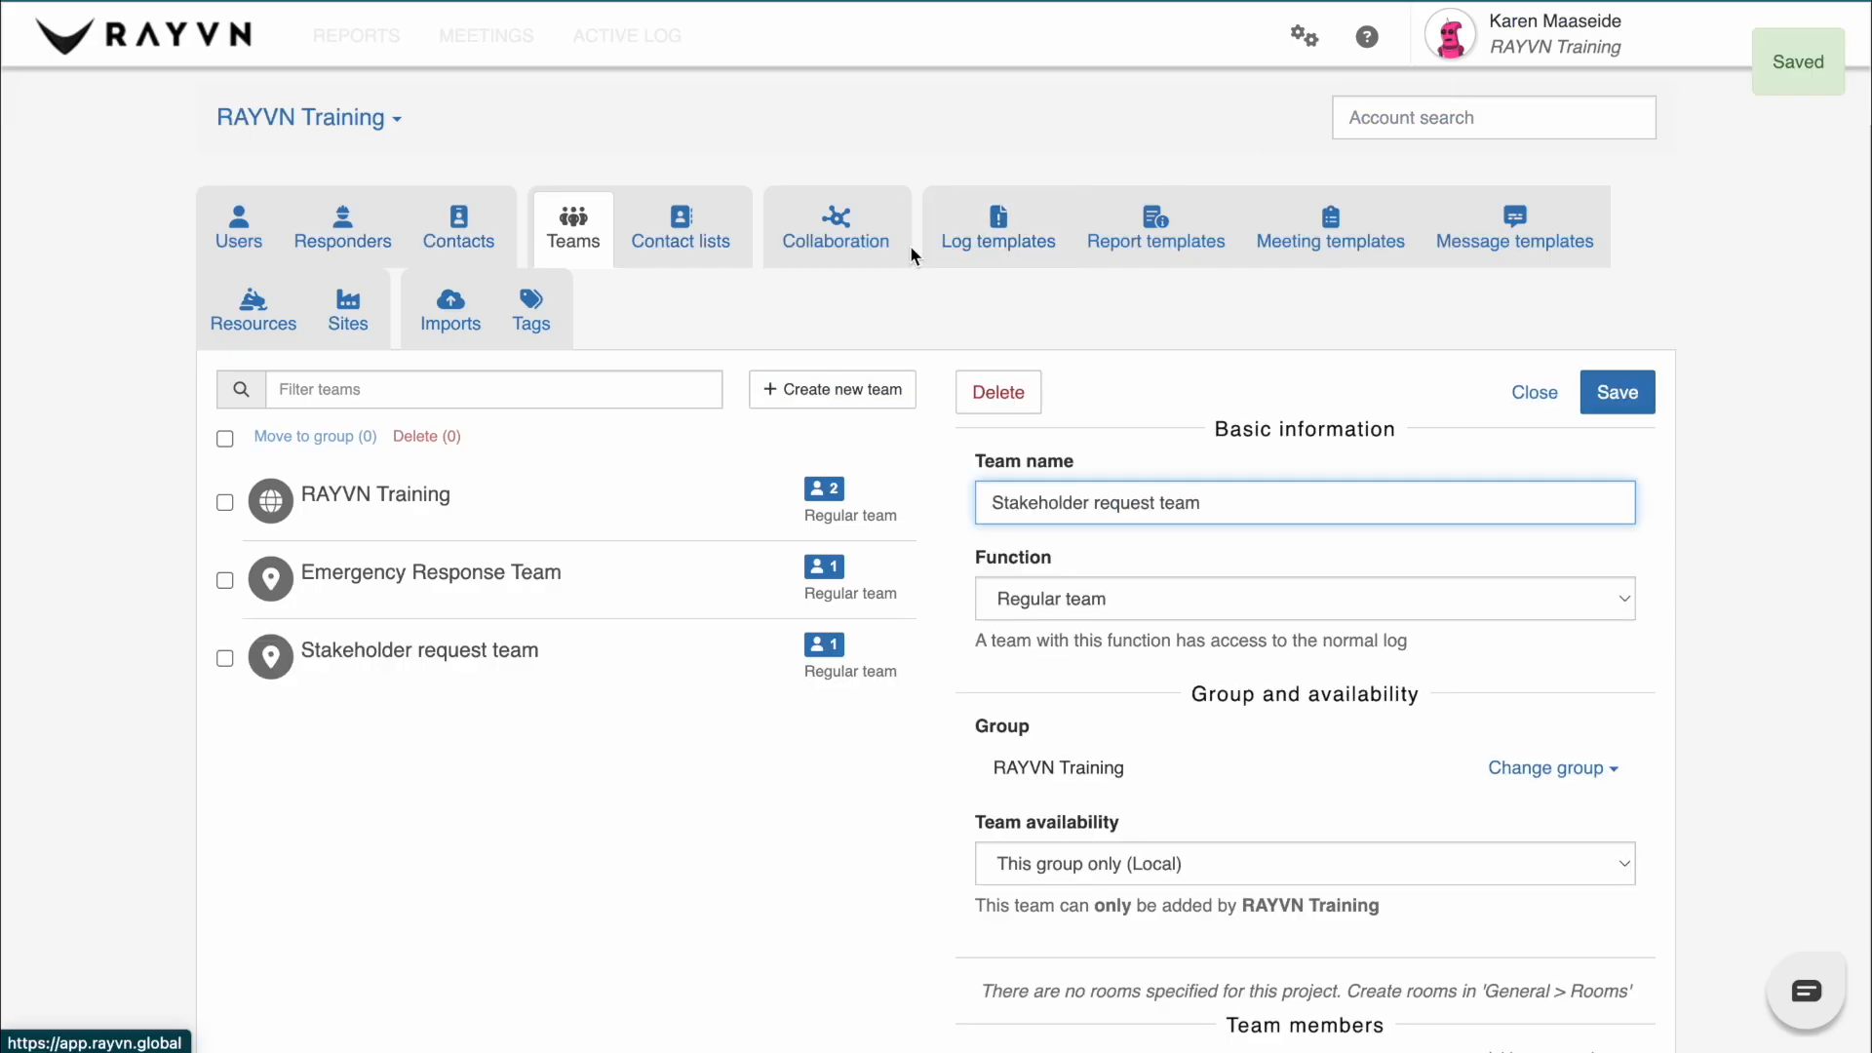
# Make Stakeholder request team the responsible team for the connected stakeholder "Existing stakeholder" and save
pyautogui.click(872, 248)
pyautogui.click(810, 514)
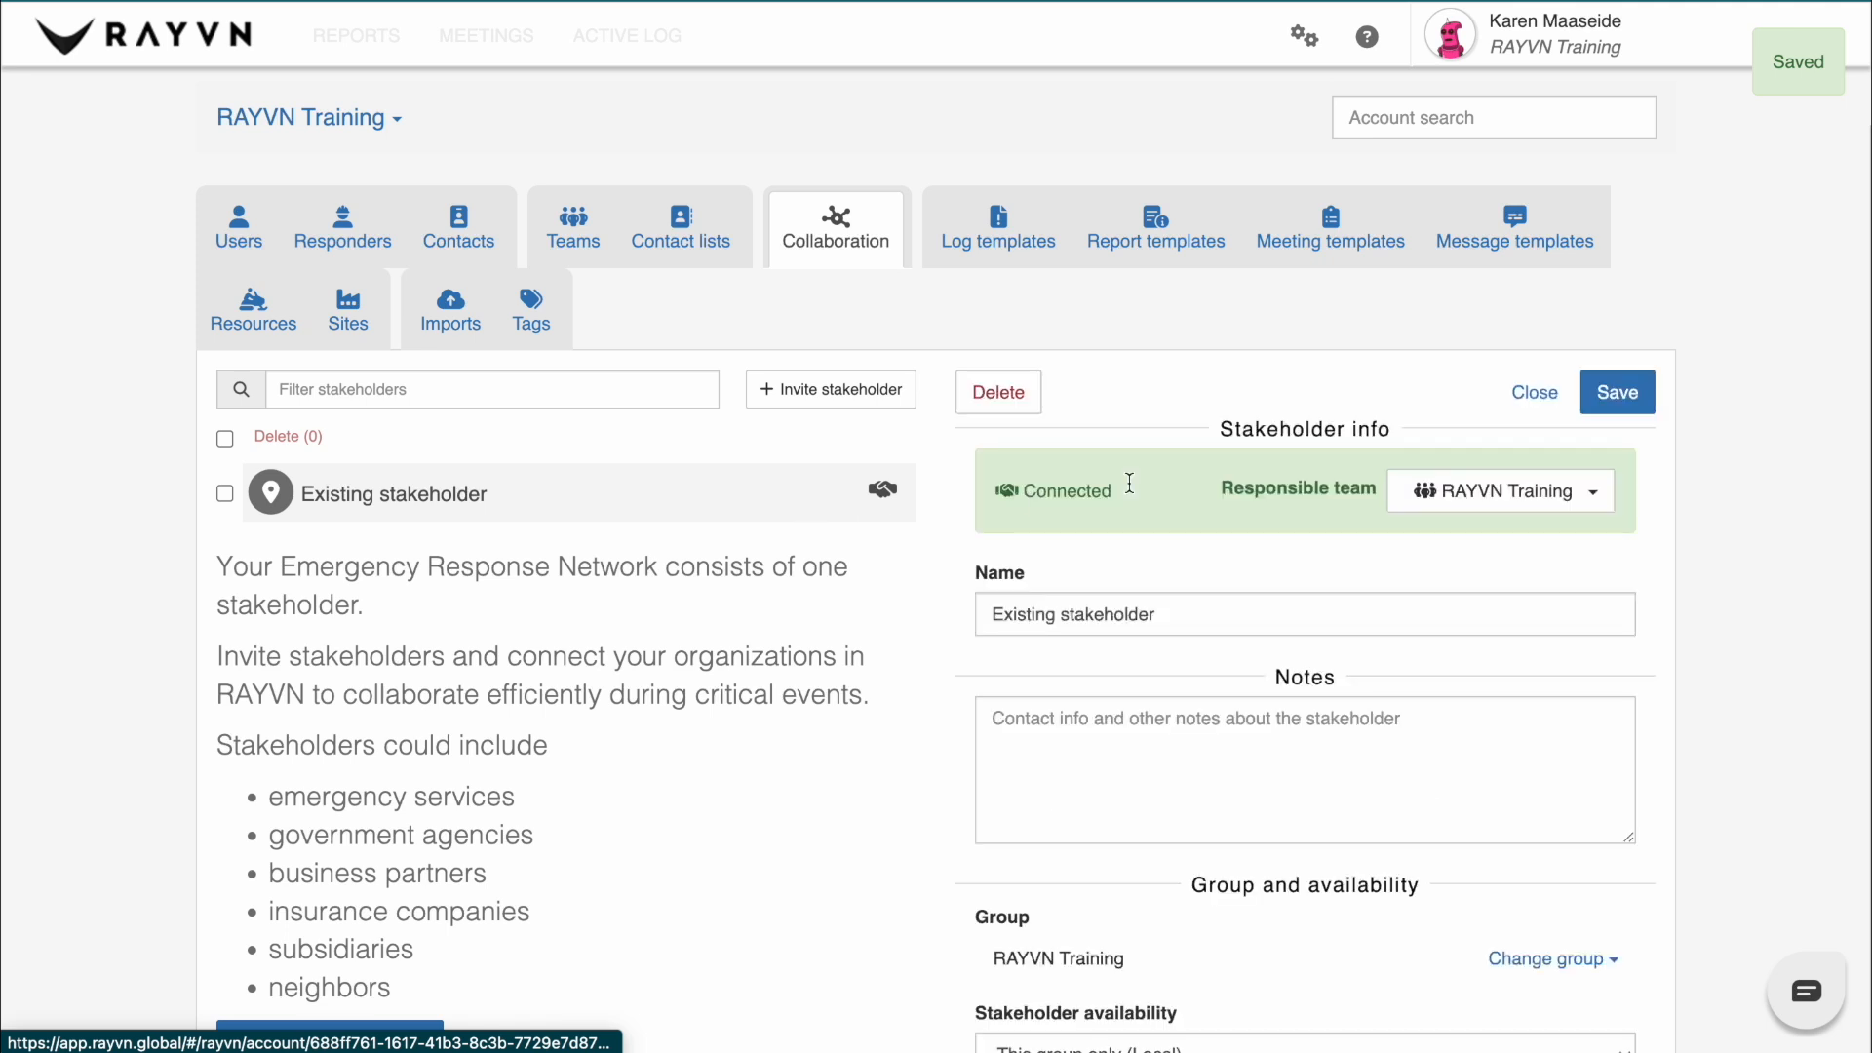
pyautogui.click(1525, 509)
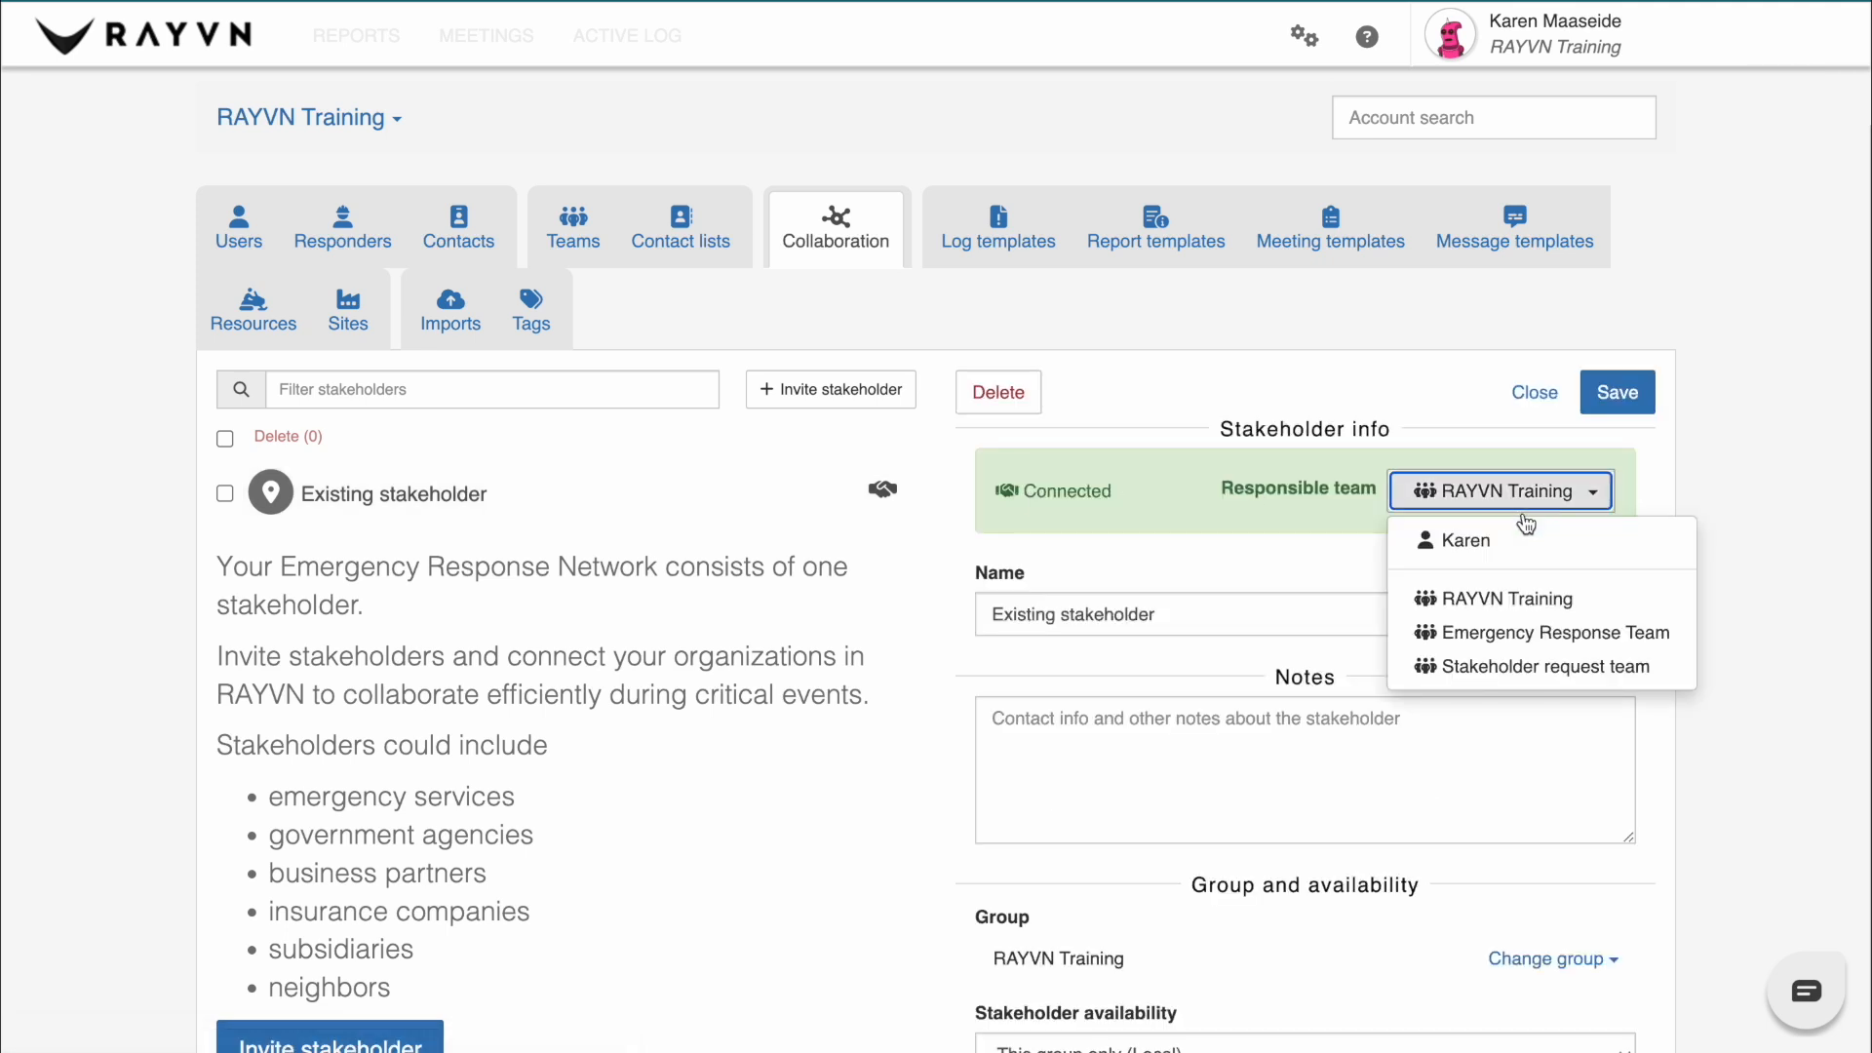
pyautogui.click(1508, 667)
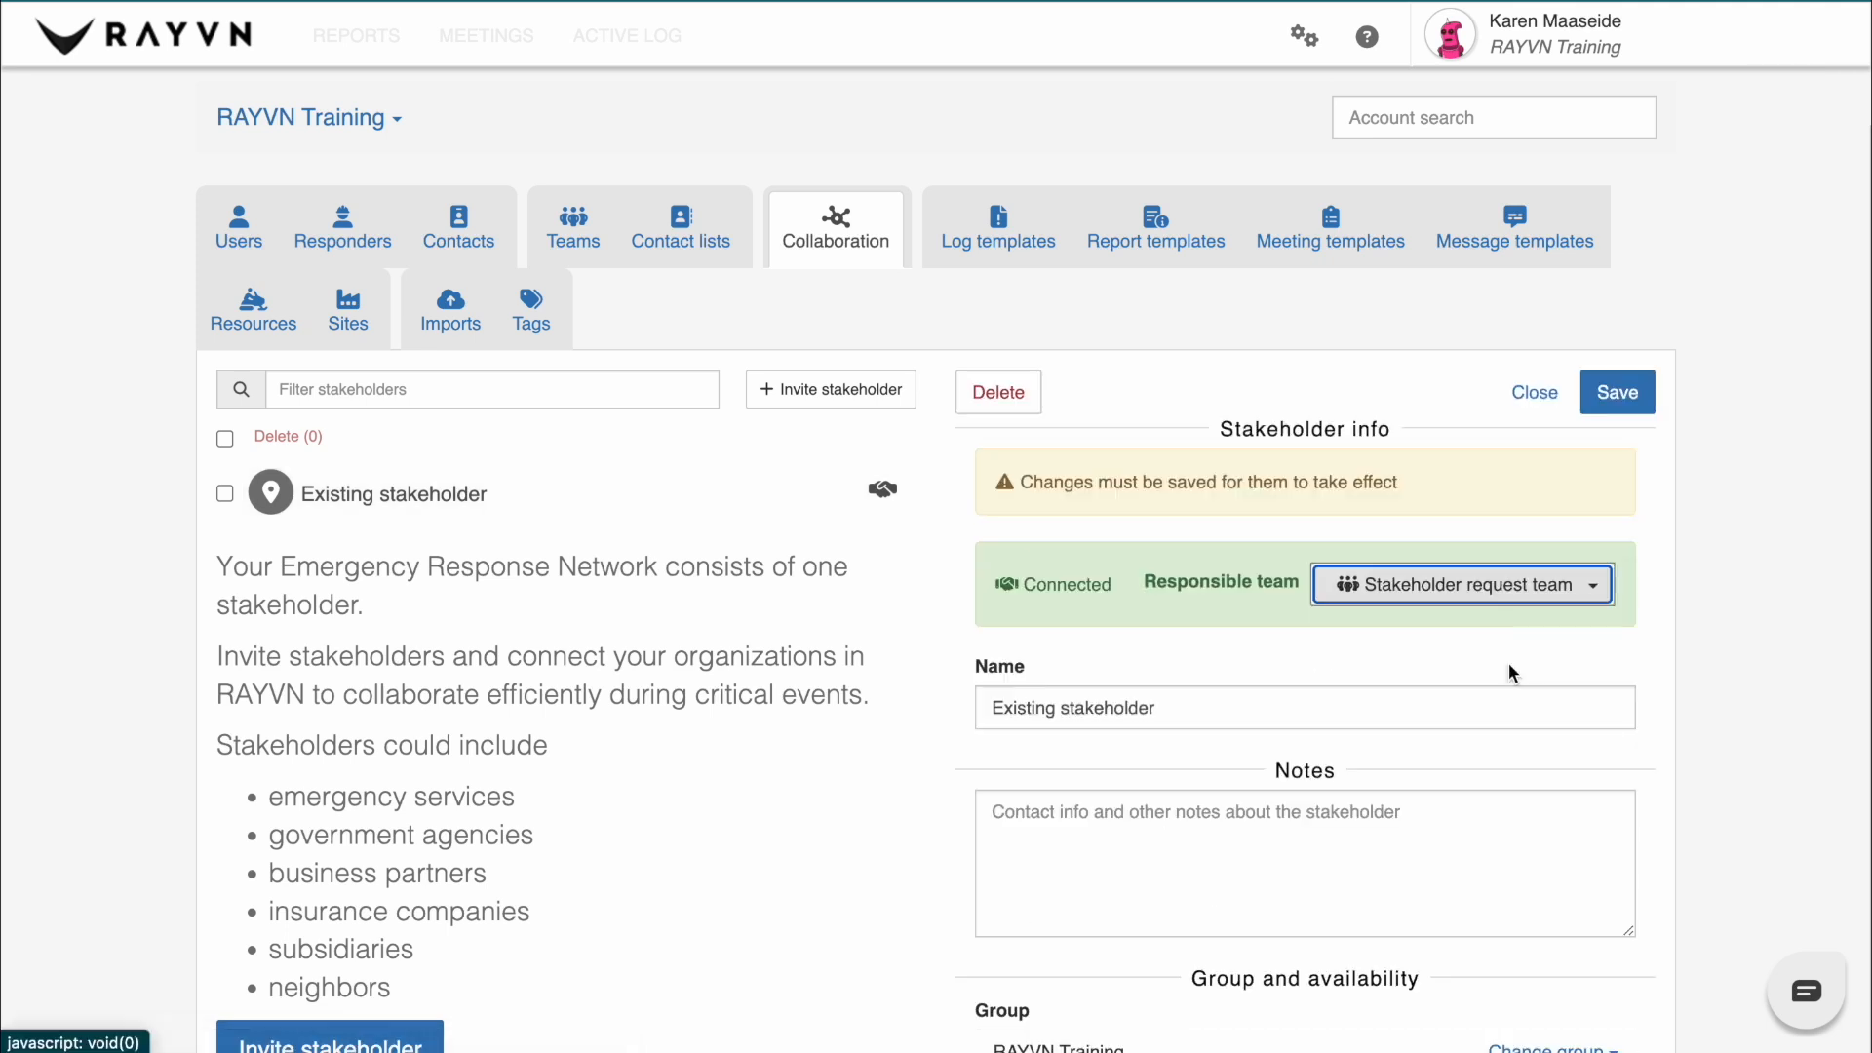
pyautogui.click(1618, 405)
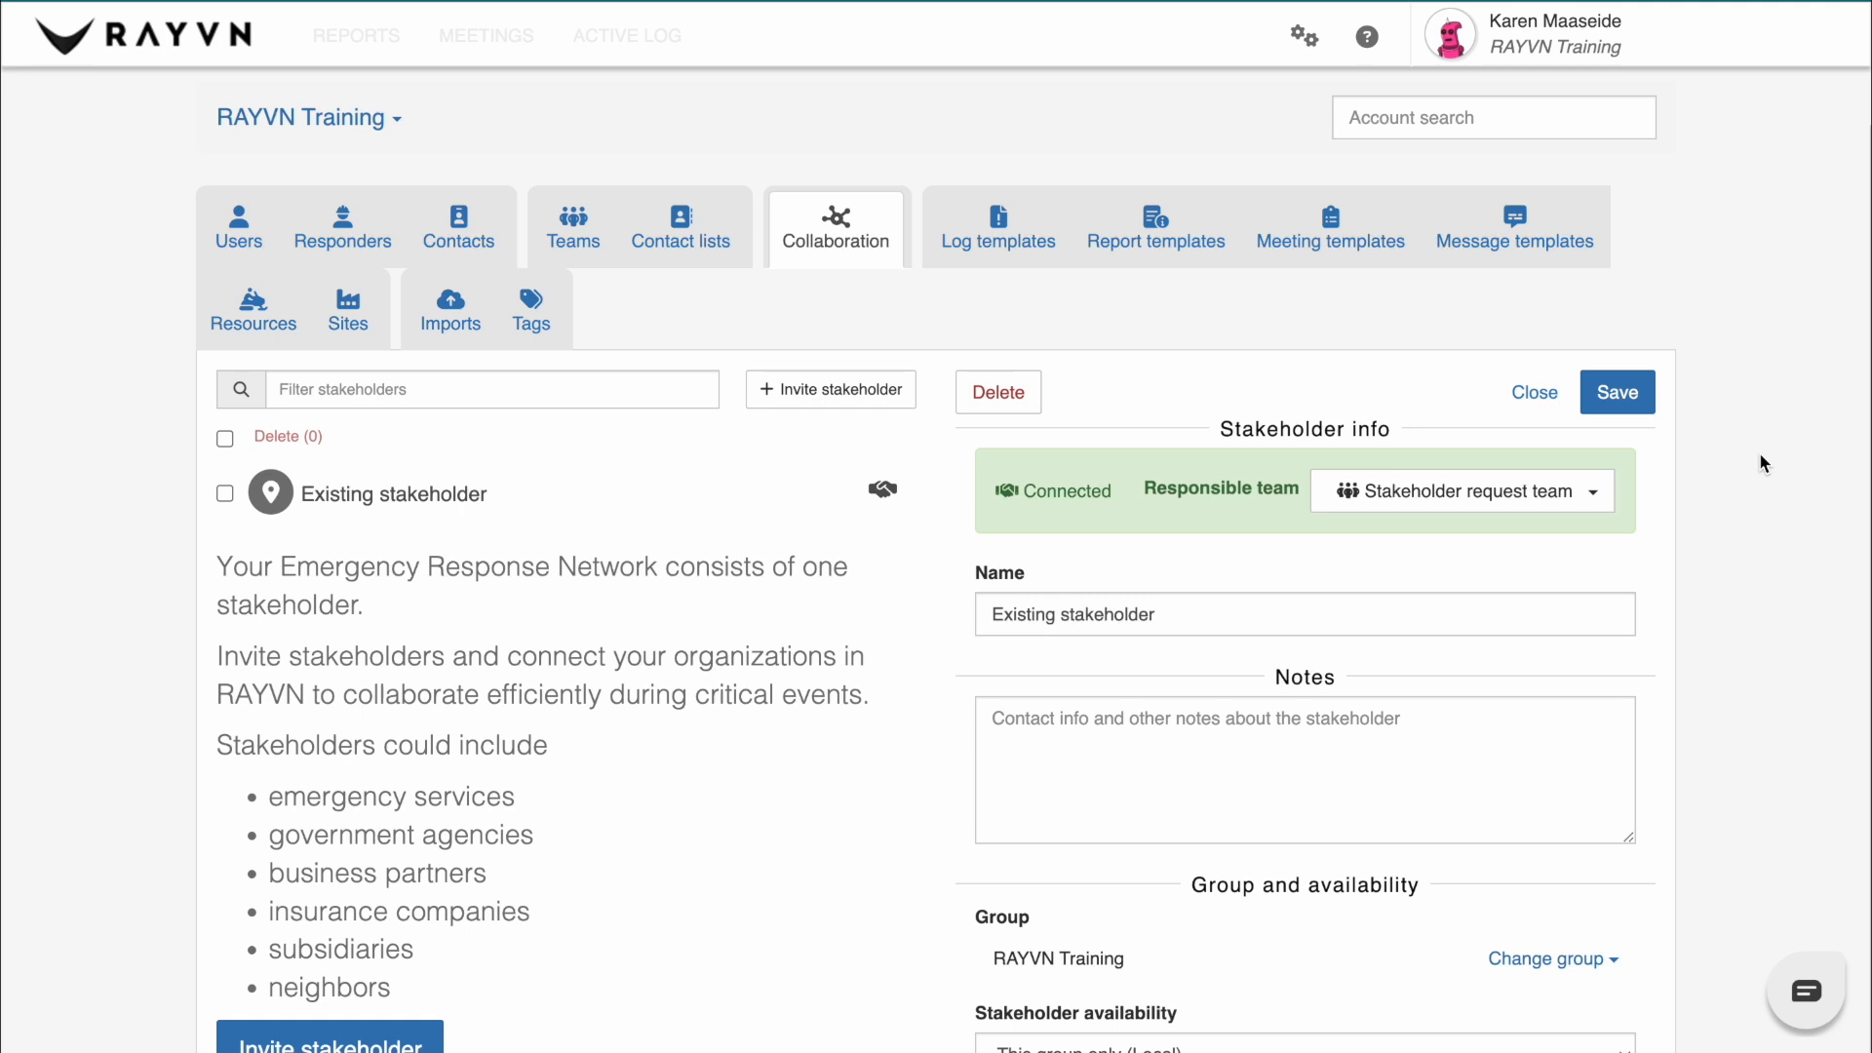
pyautogui.scroll(-3, 1792, 704)
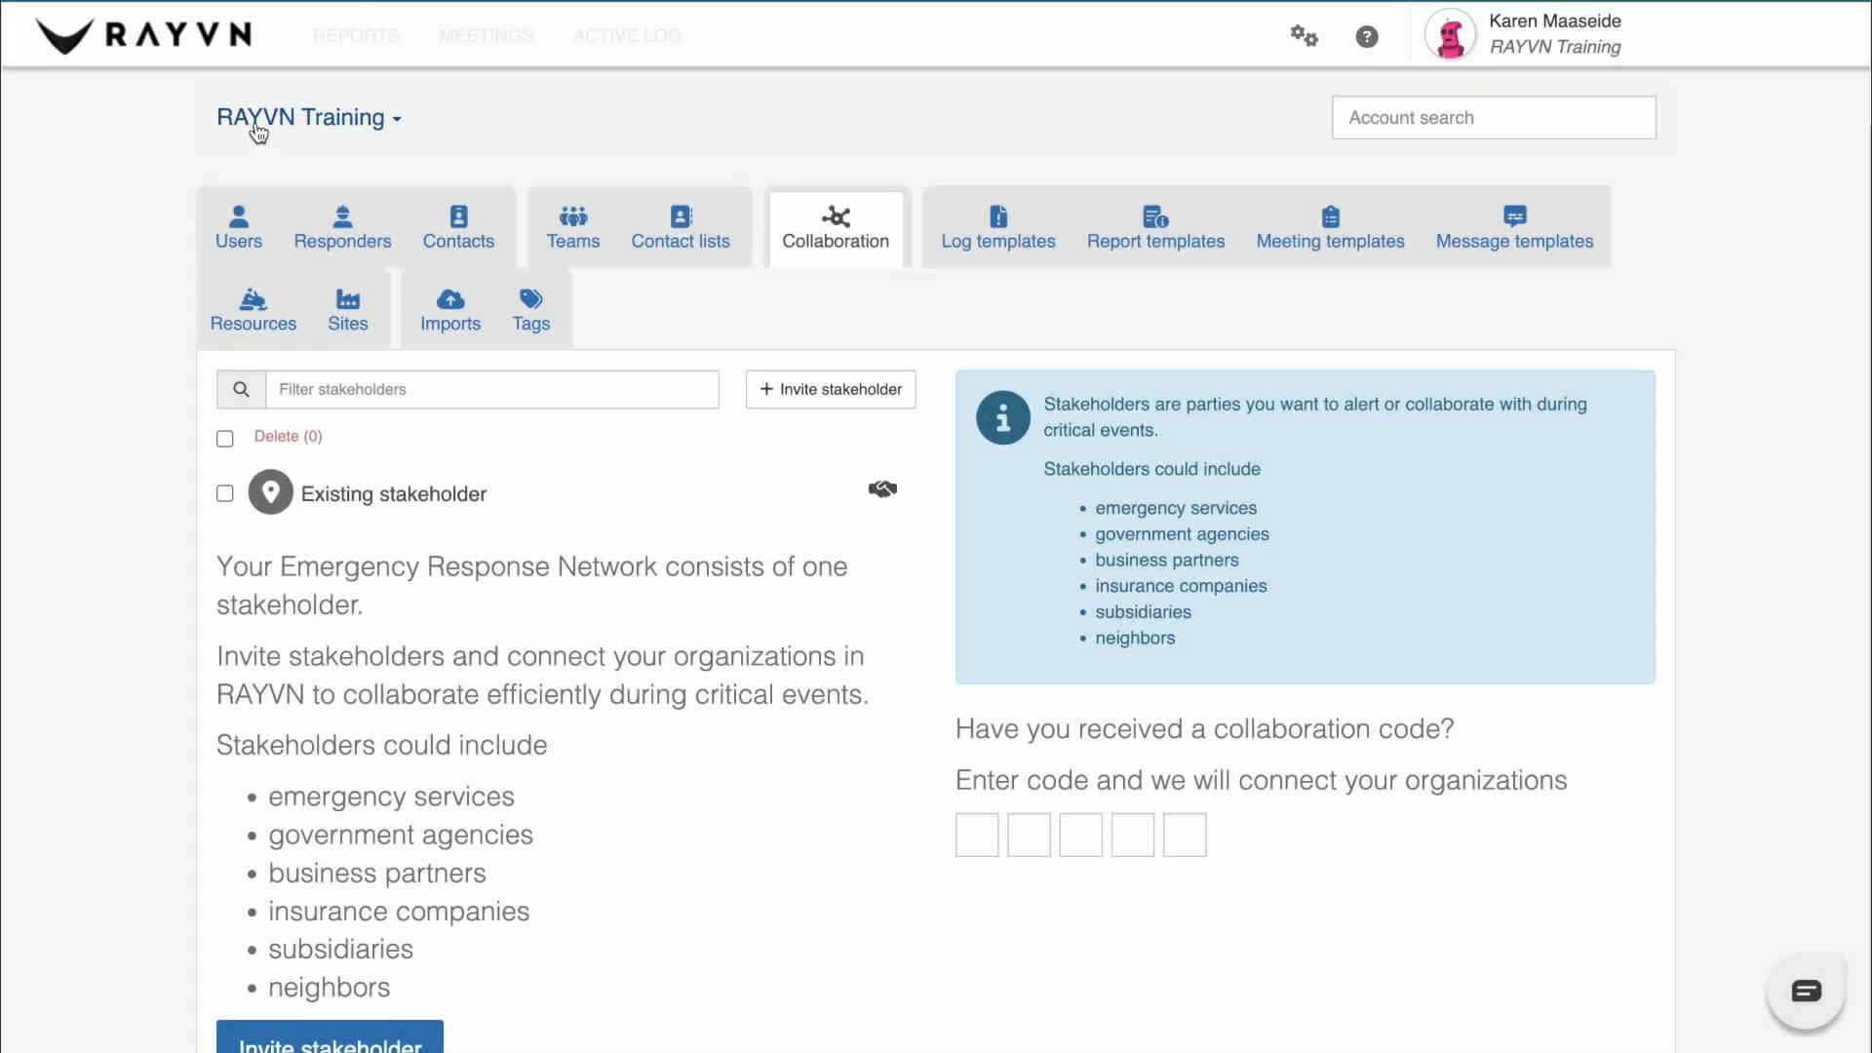
# Turn Sub group 1 into an internal stakeholder with RAYVN Training as its responsible team, and save the group
pyautogui.click(257, 123)
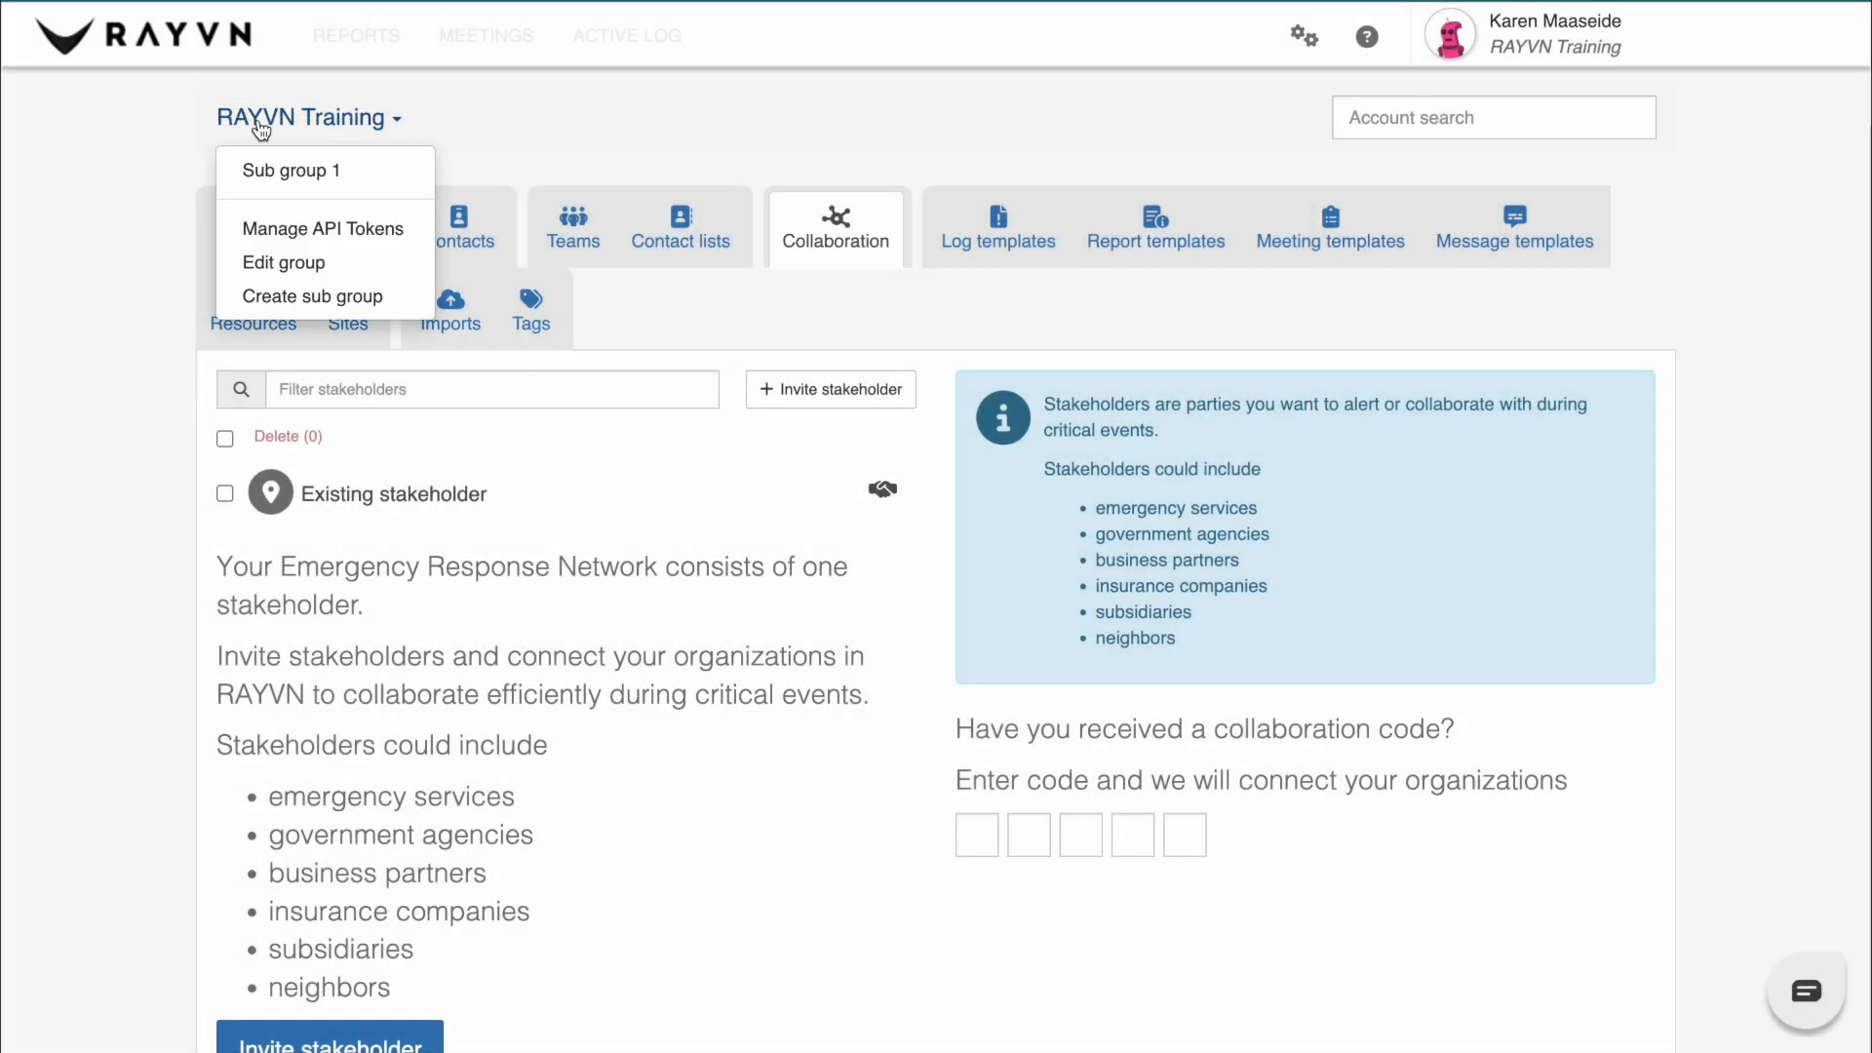
pyautogui.click(312, 167)
pyautogui.click(505, 118)
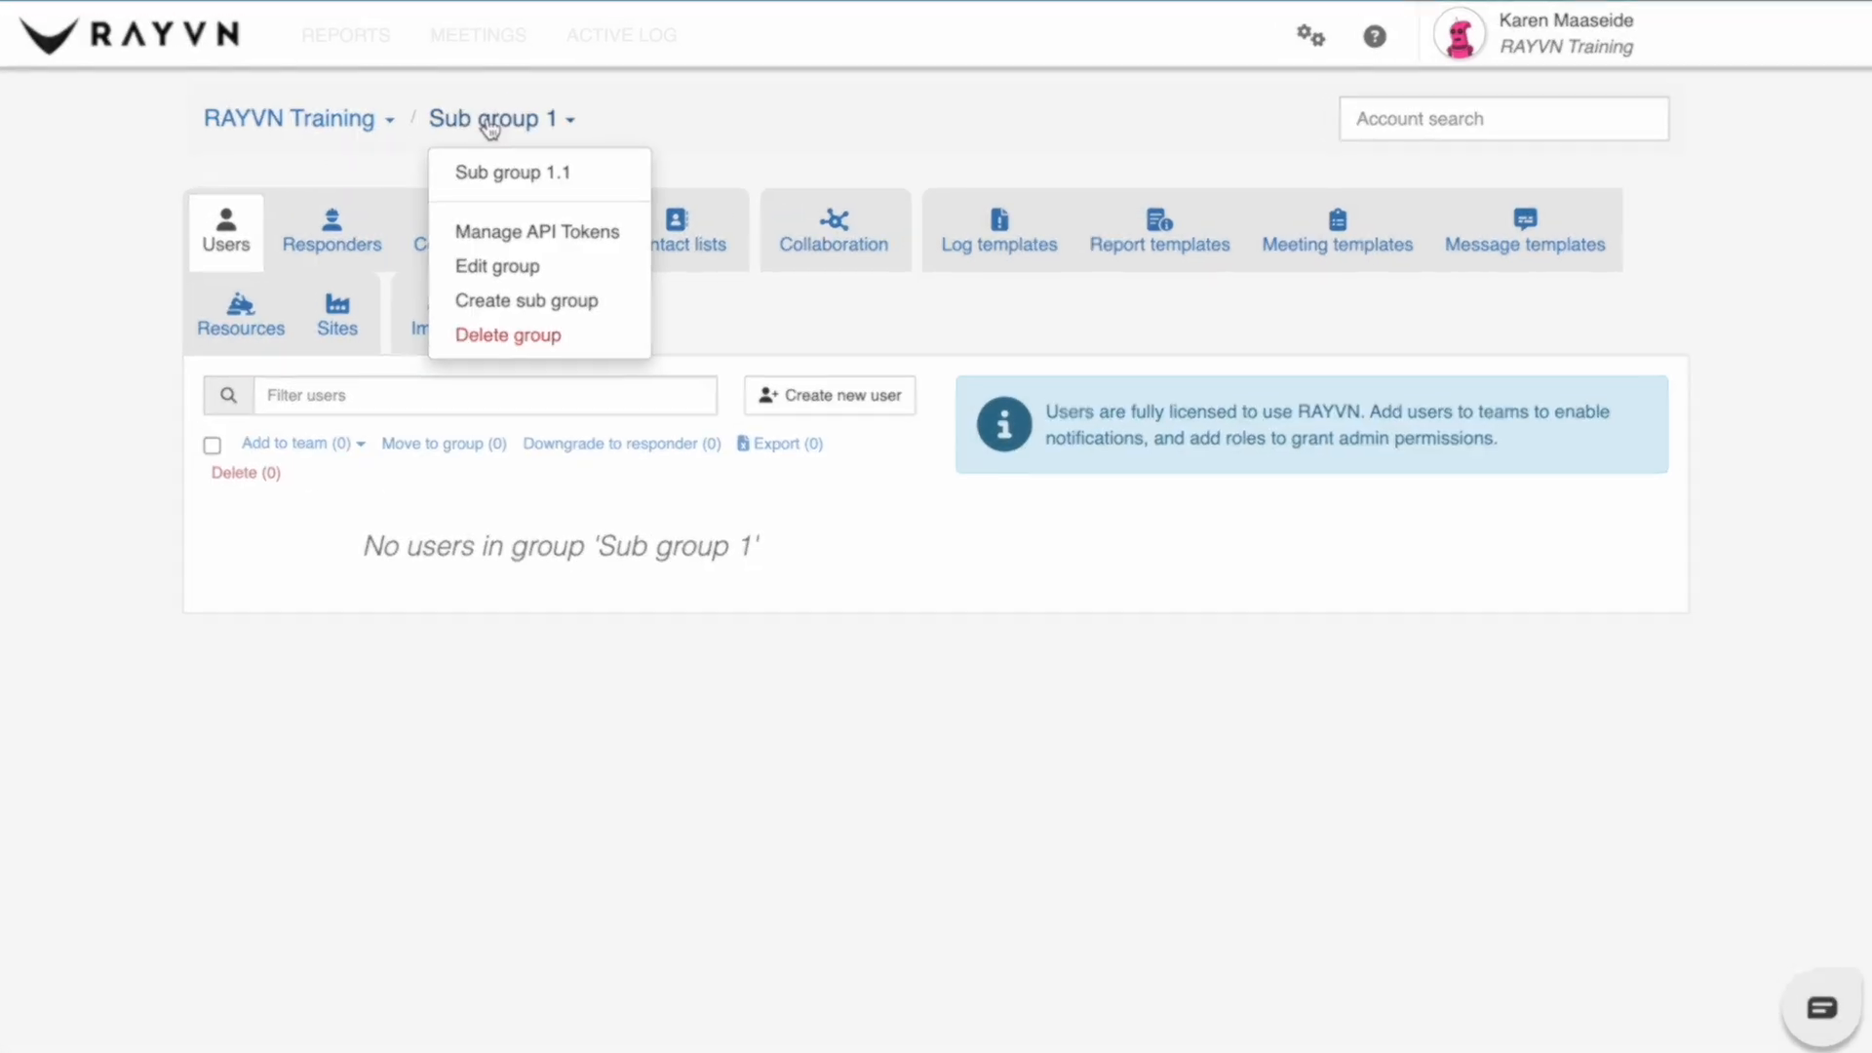
pyautogui.click(491, 312)
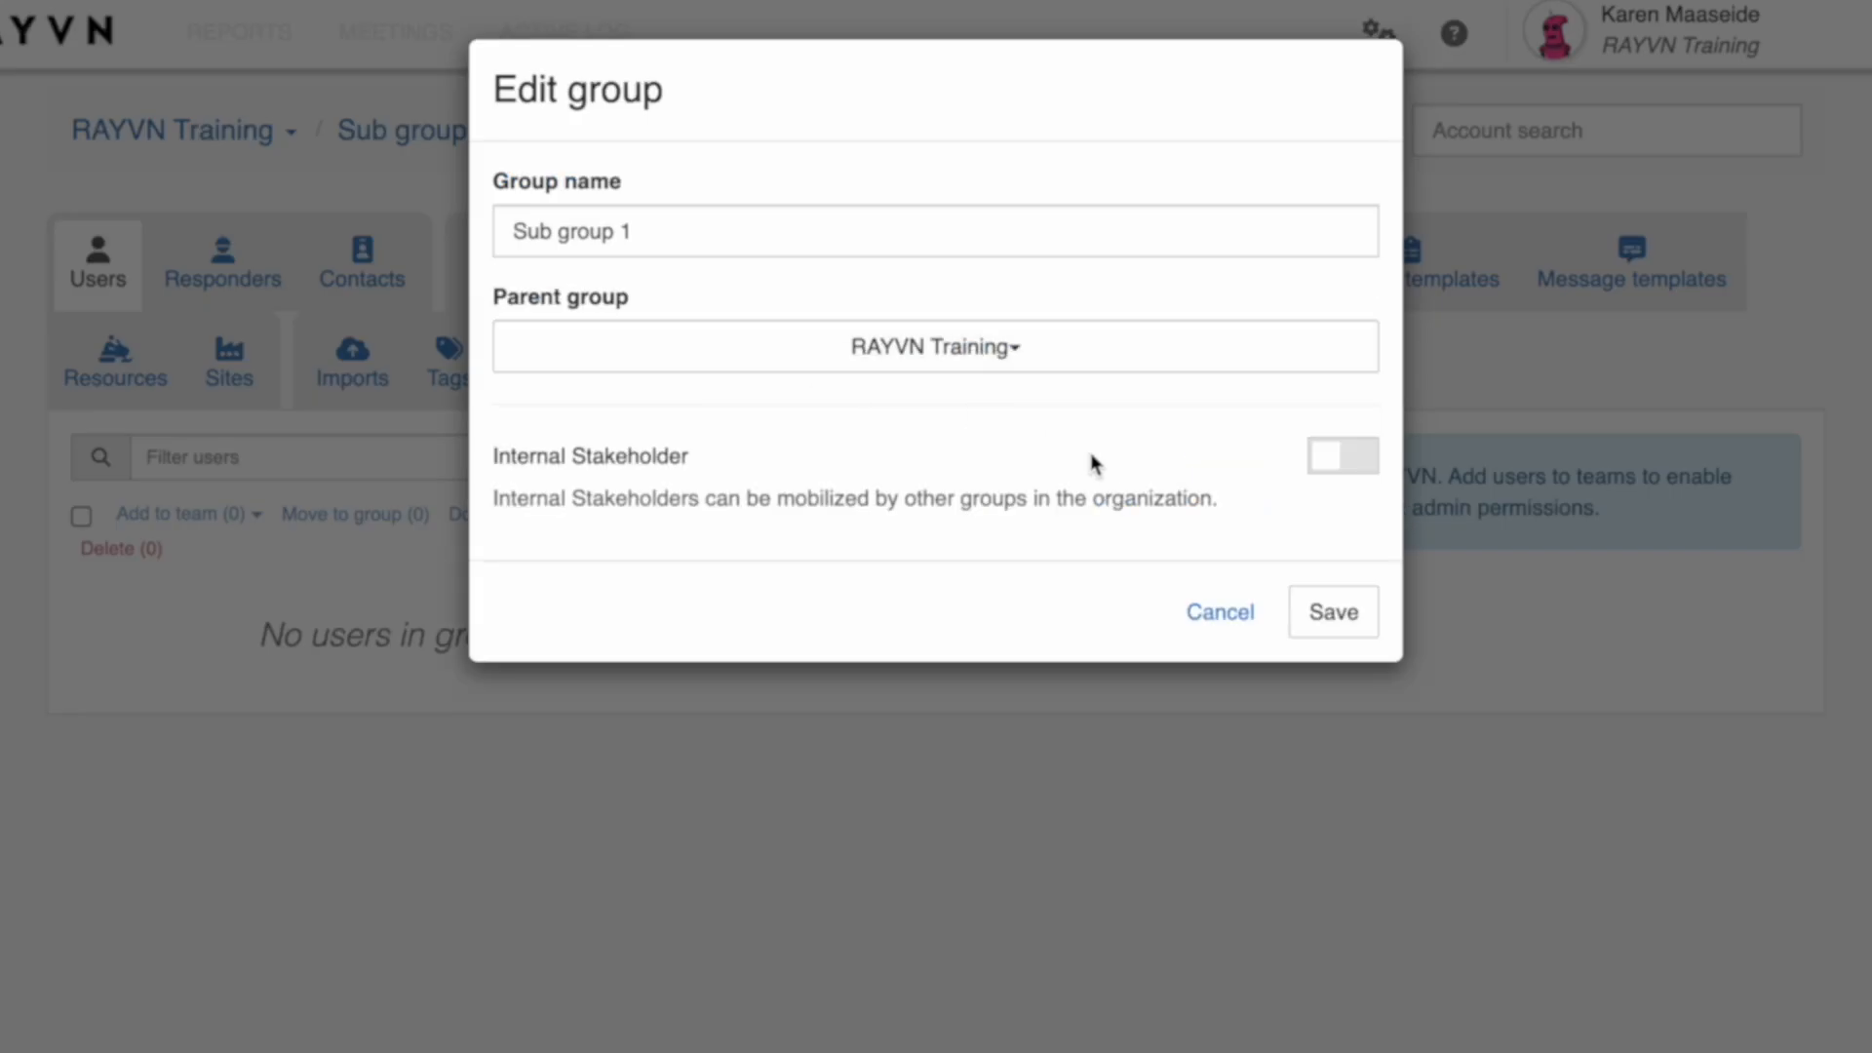
pyautogui.click(1351, 478)
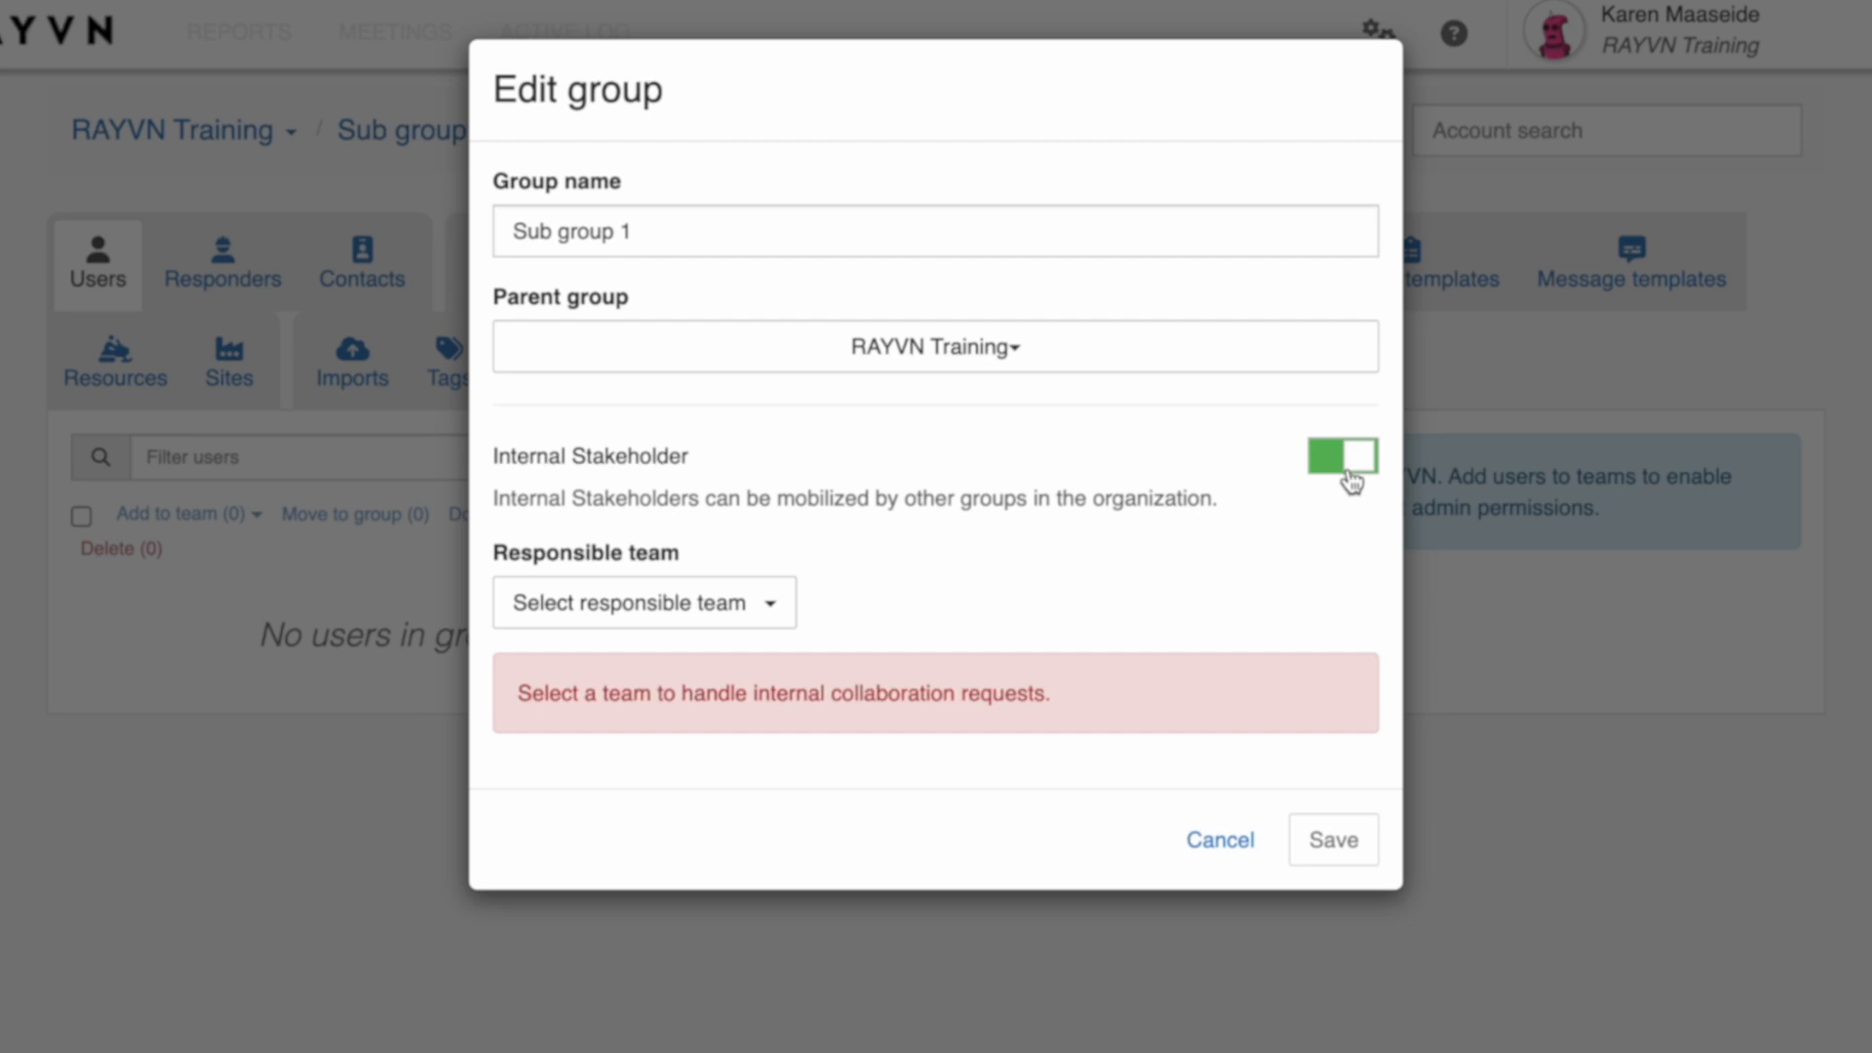
pyautogui.click(780, 610)
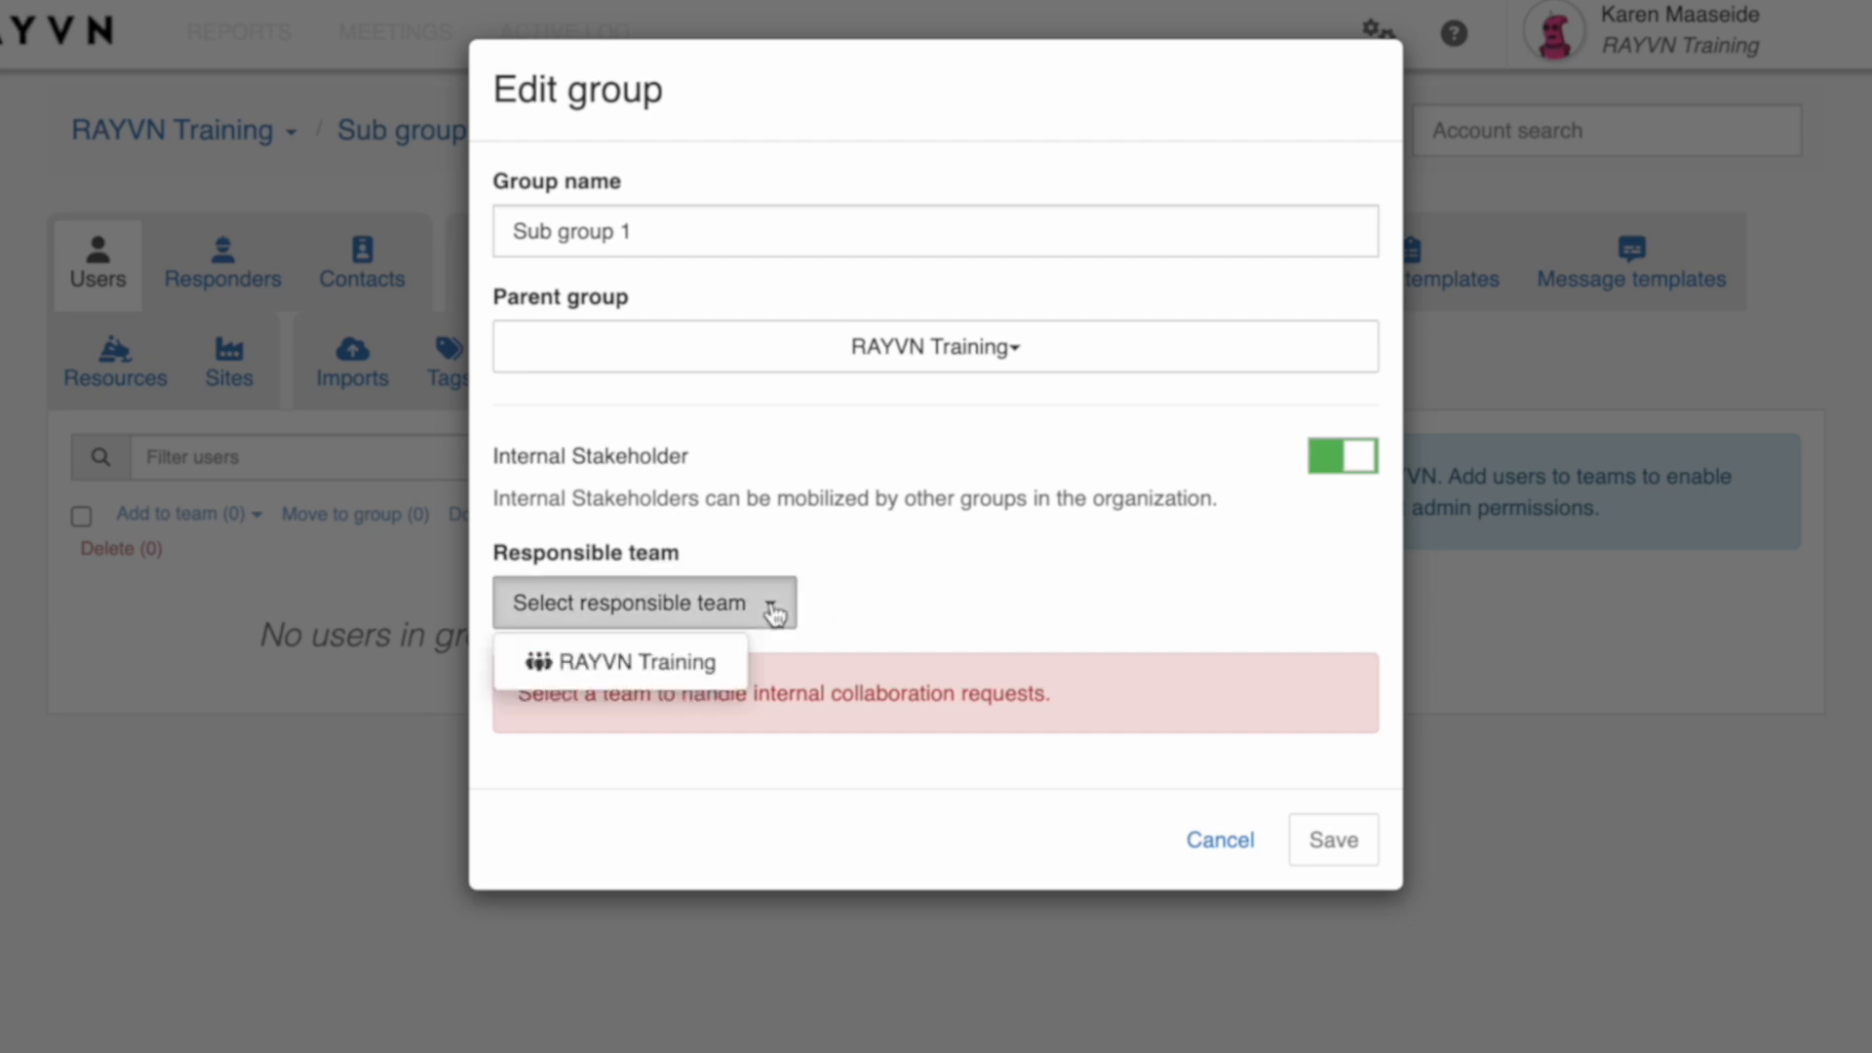
pyautogui.click(715, 656)
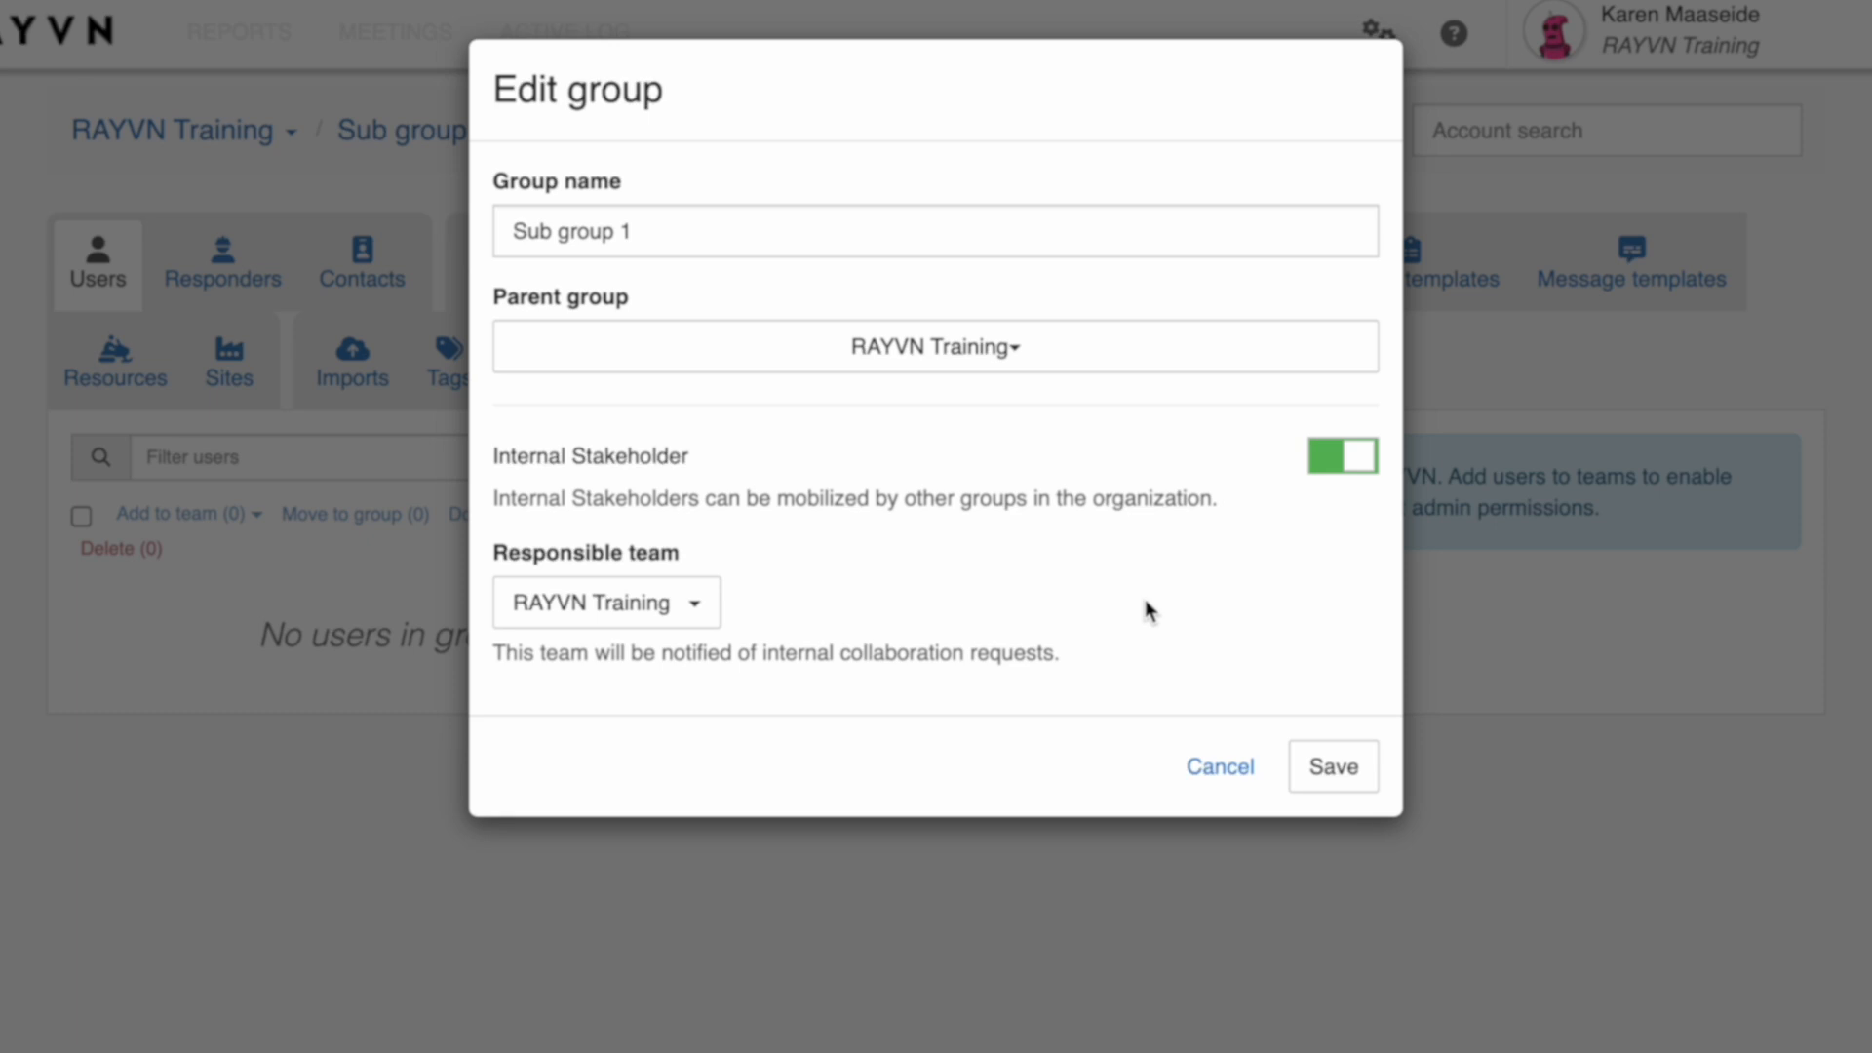
pyautogui.click(1333, 766)
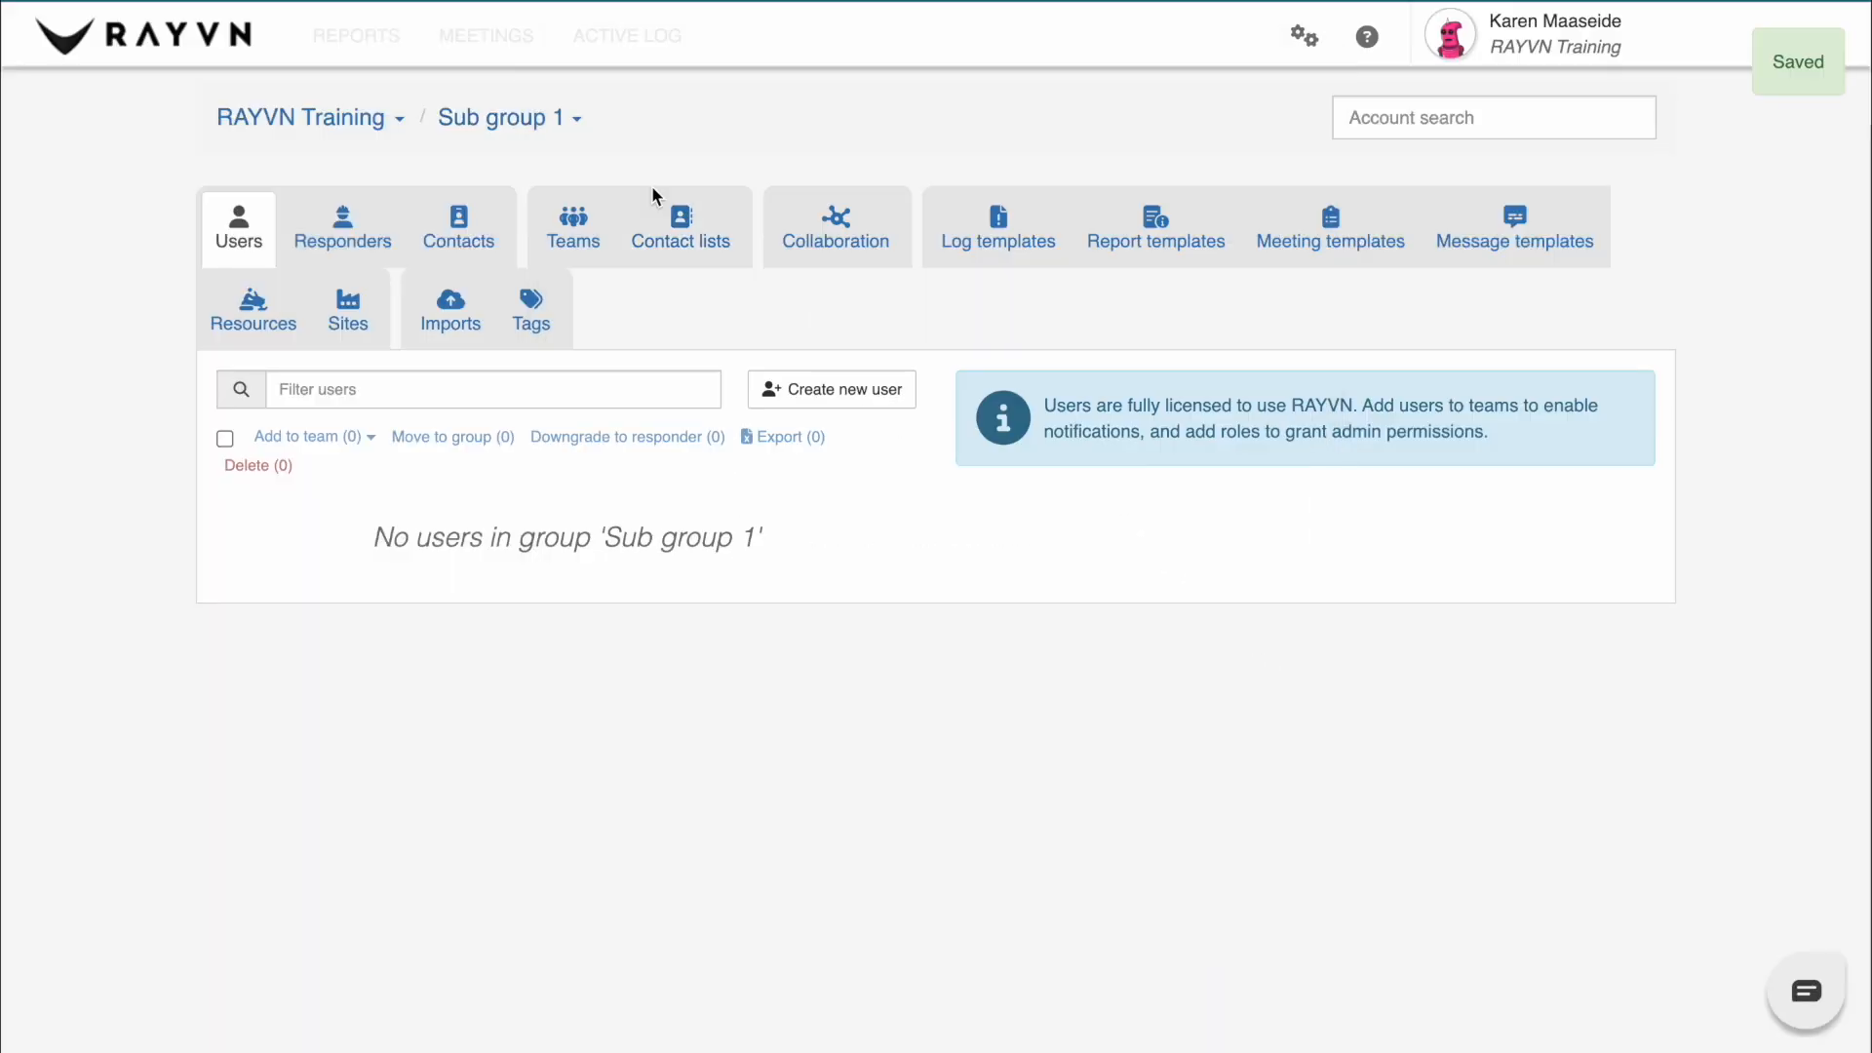
# Enable Sub group 1.1 as an internal stakeholder, assign its responsible team, save, and go to the collaboration settings
pyautogui.click(559, 137)
pyautogui.click(560, 171)
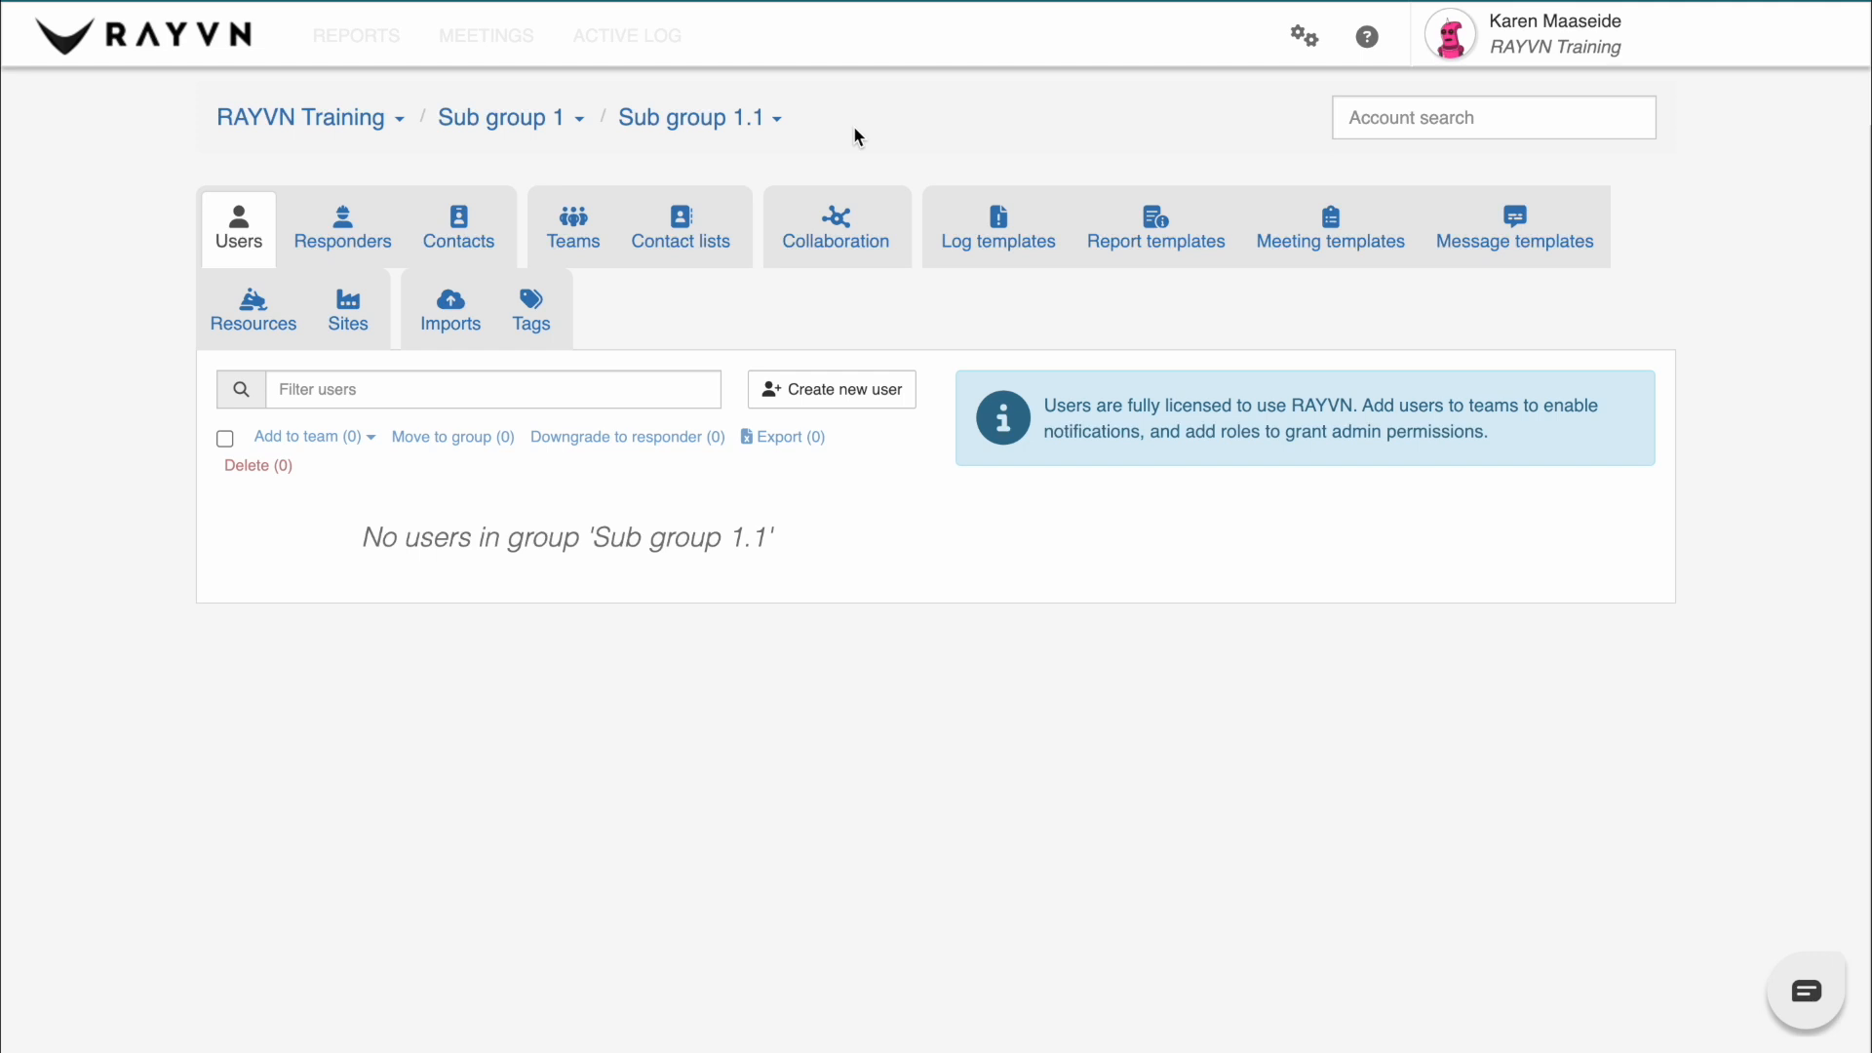
pyautogui.click(678, 127)
pyautogui.click(683, 204)
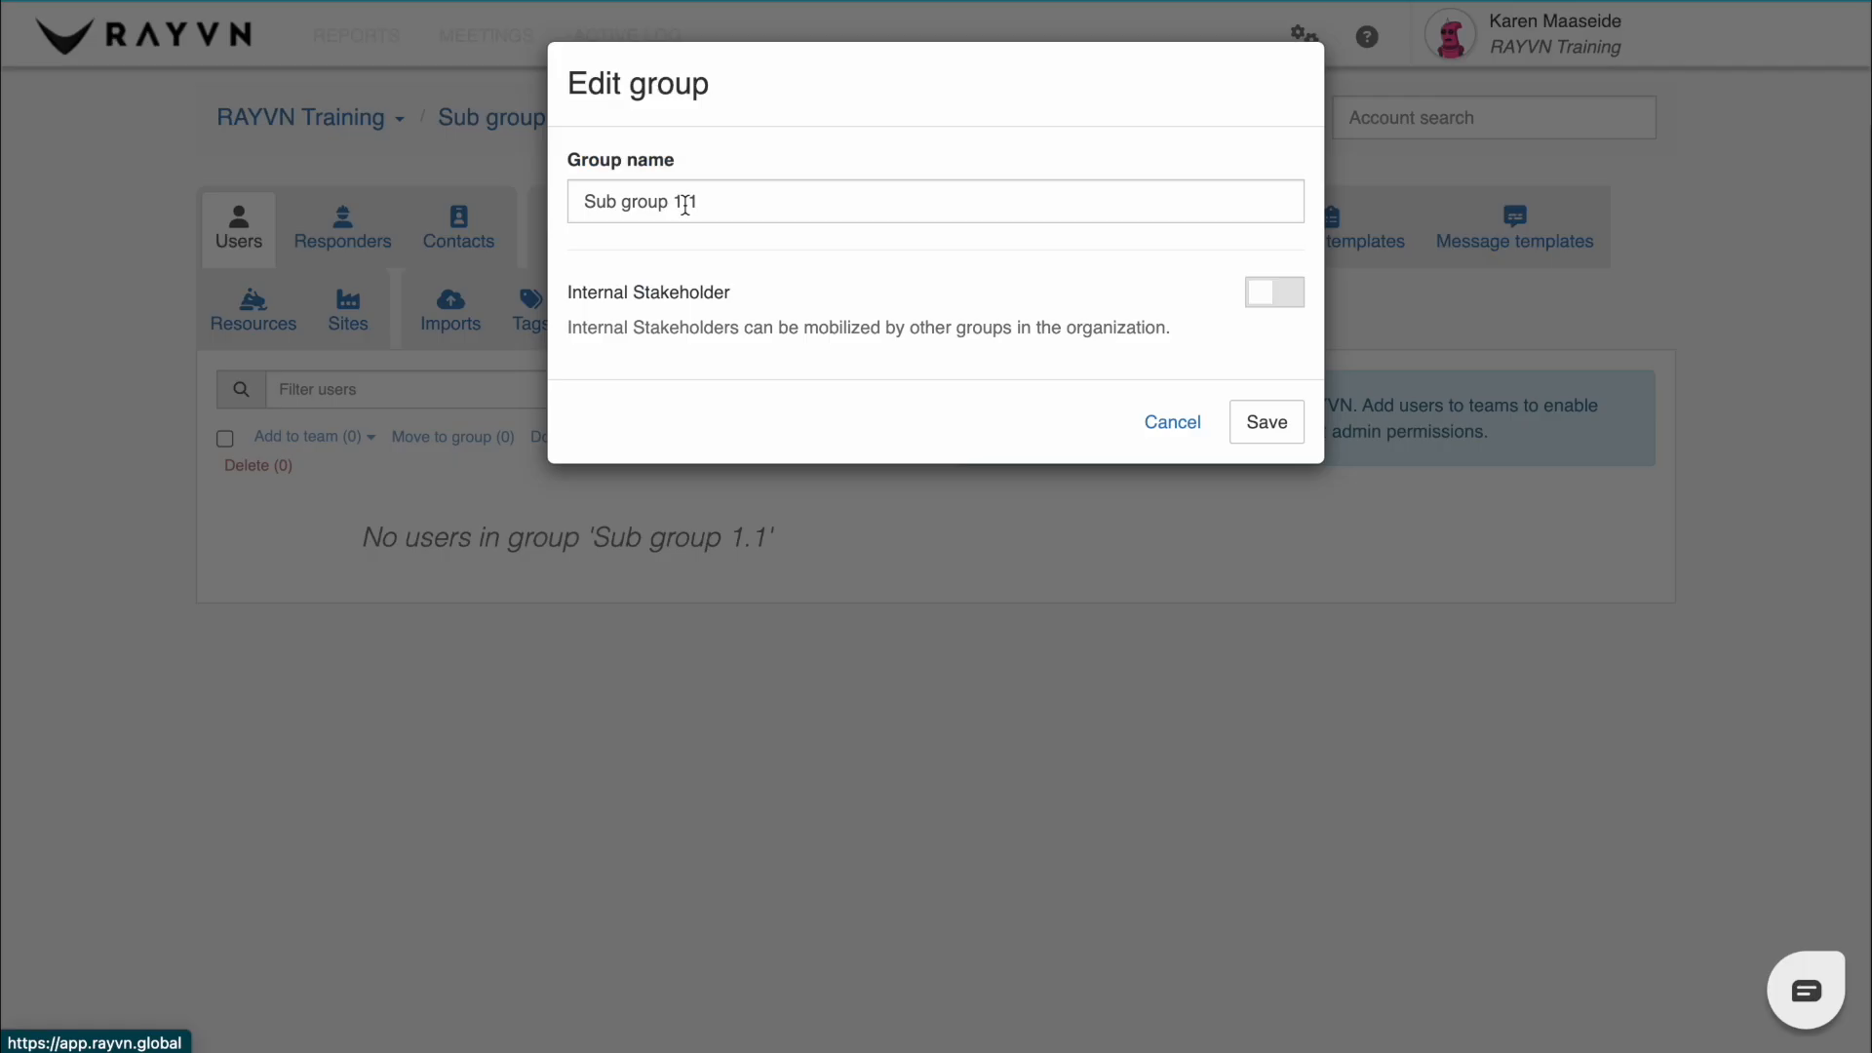
pyautogui.click(1258, 396)
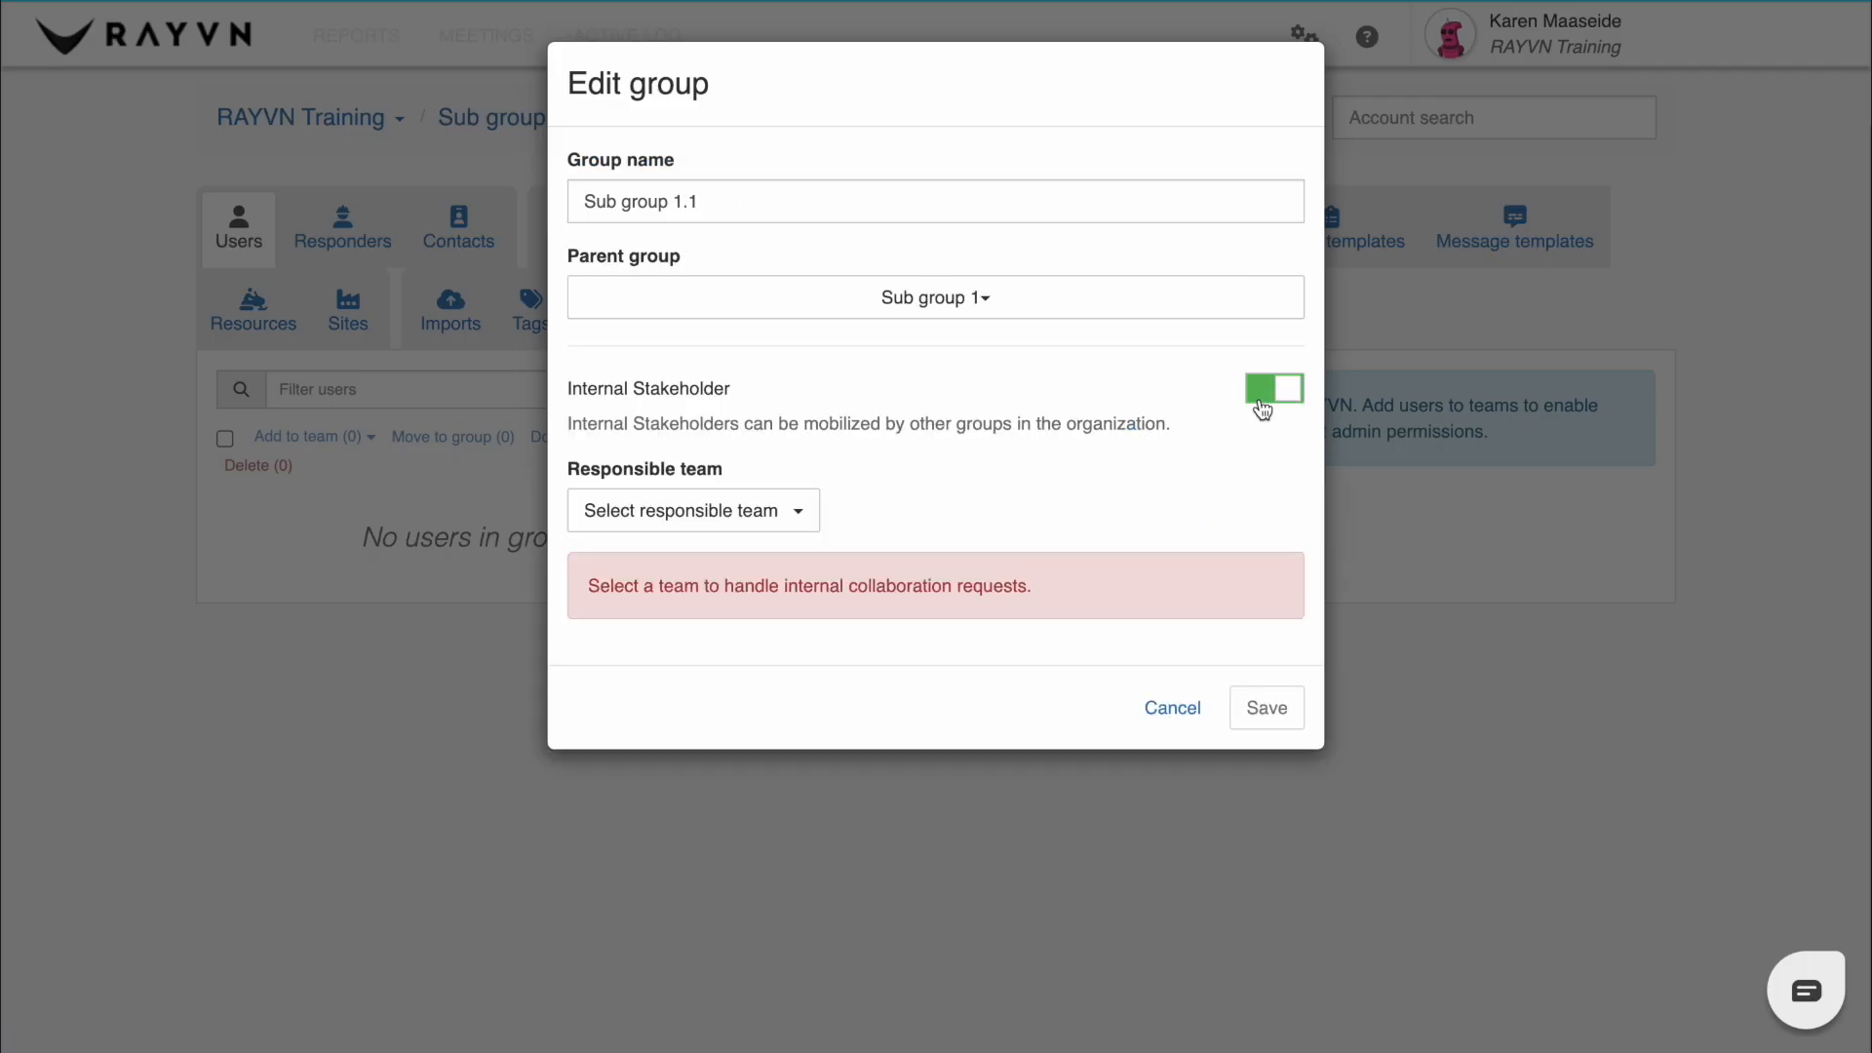
pyautogui.click(783, 504)
pyautogui.click(746, 556)
pyautogui.click(1266, 648)
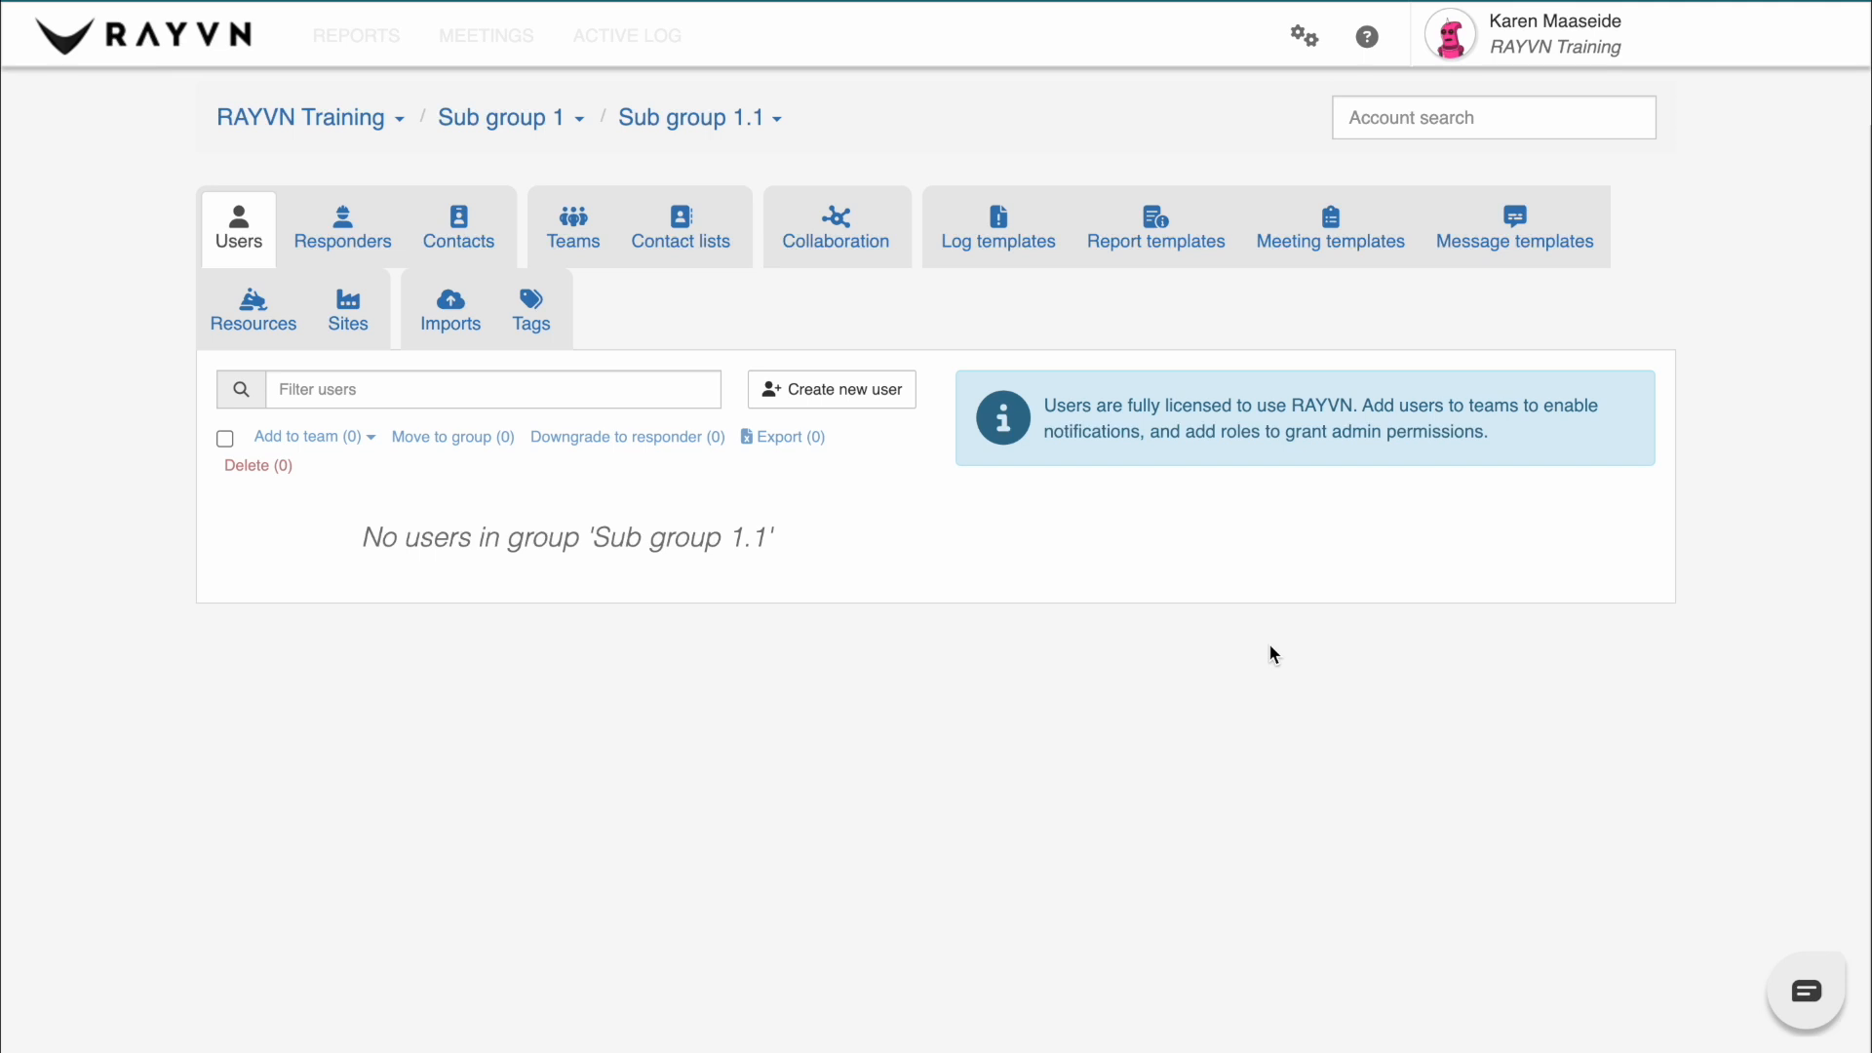
pyautogui.click(840, 243)
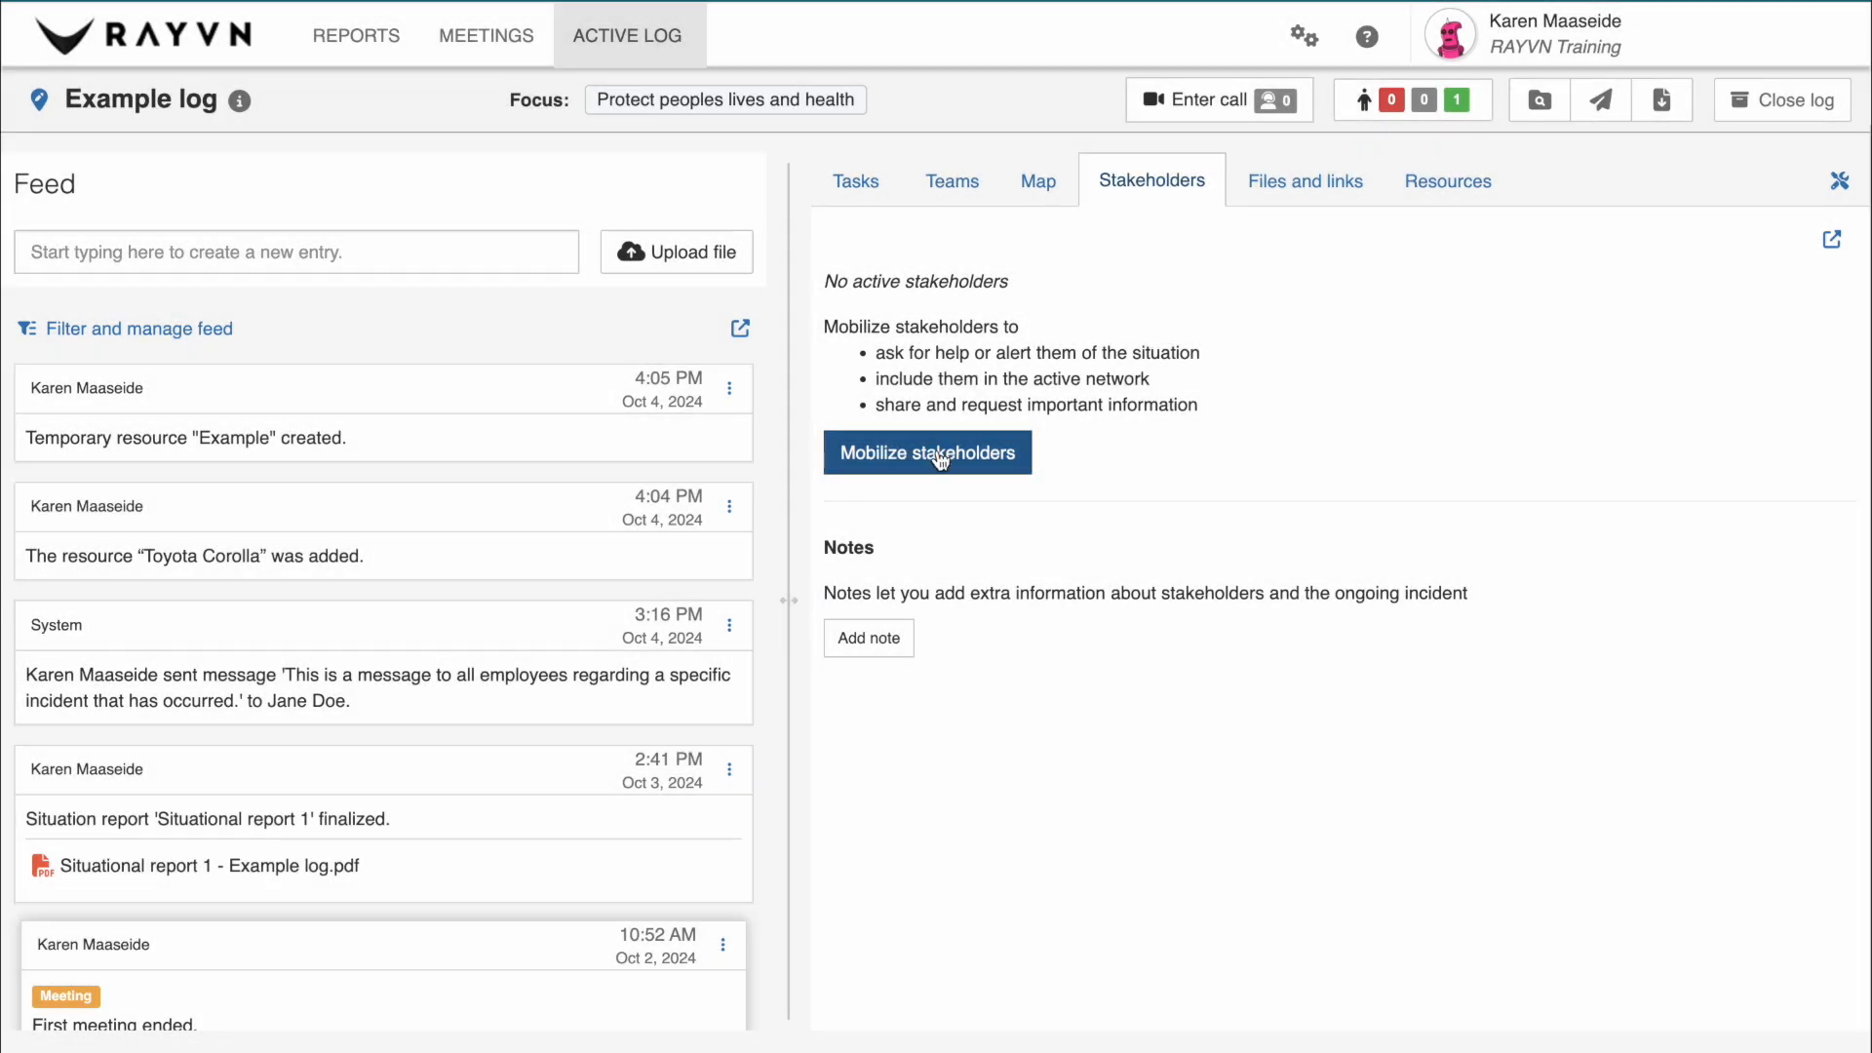
# Mobilize the internal stakeholder Sub group 1 for the active Example log and confirm the notification
pyautogui.click(939, 457)
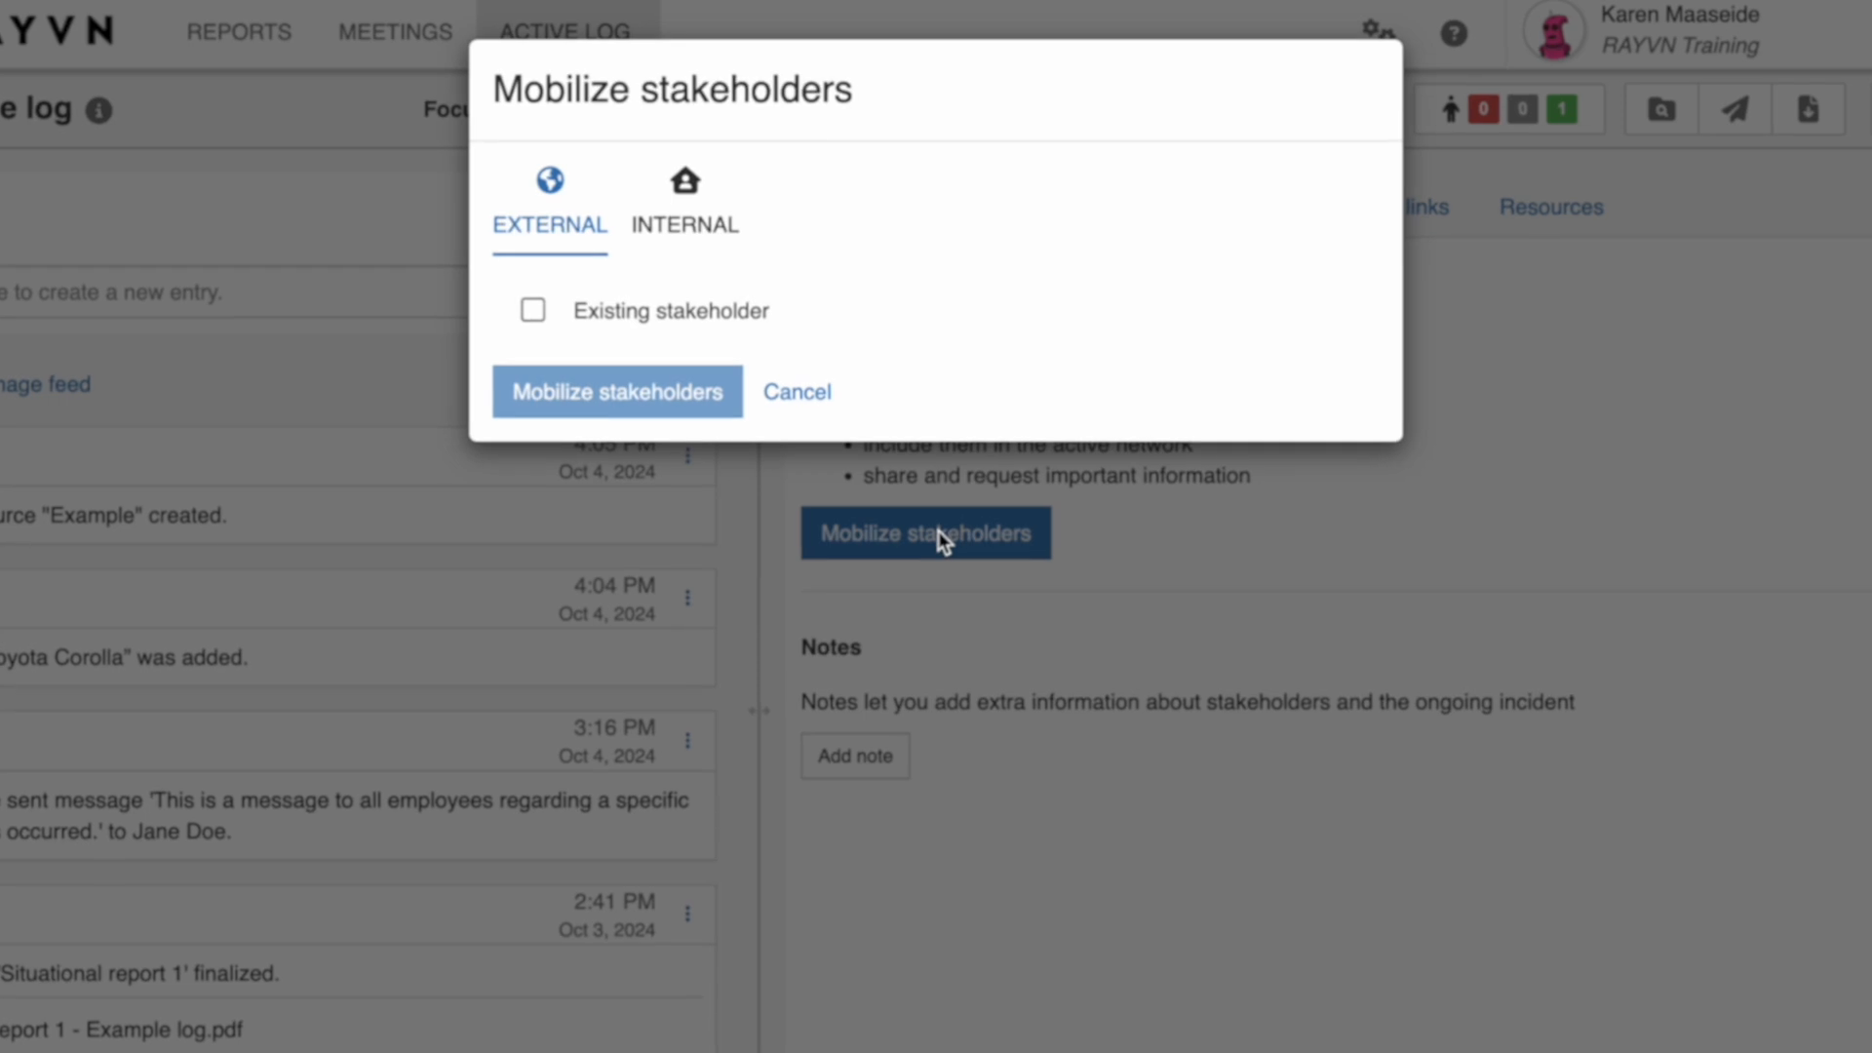
pyautogui.click(717, 232)
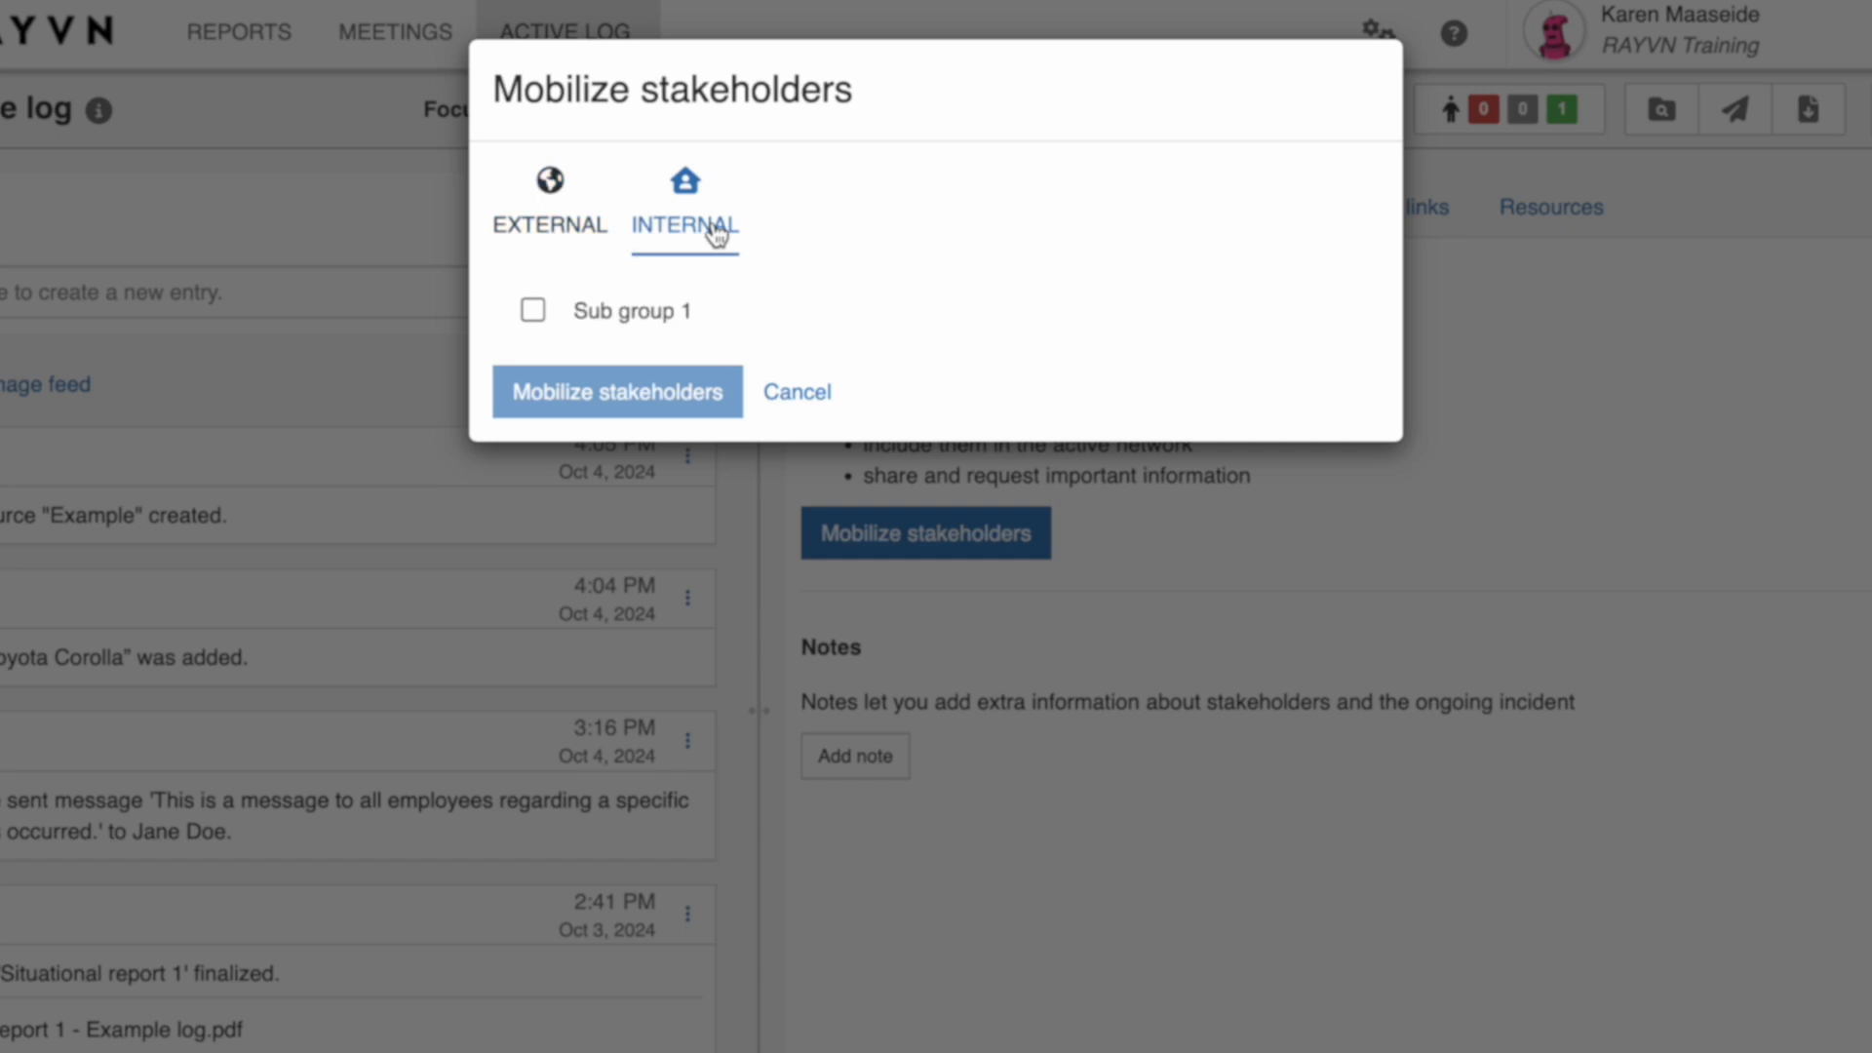
pyautogui.click(590, 310)
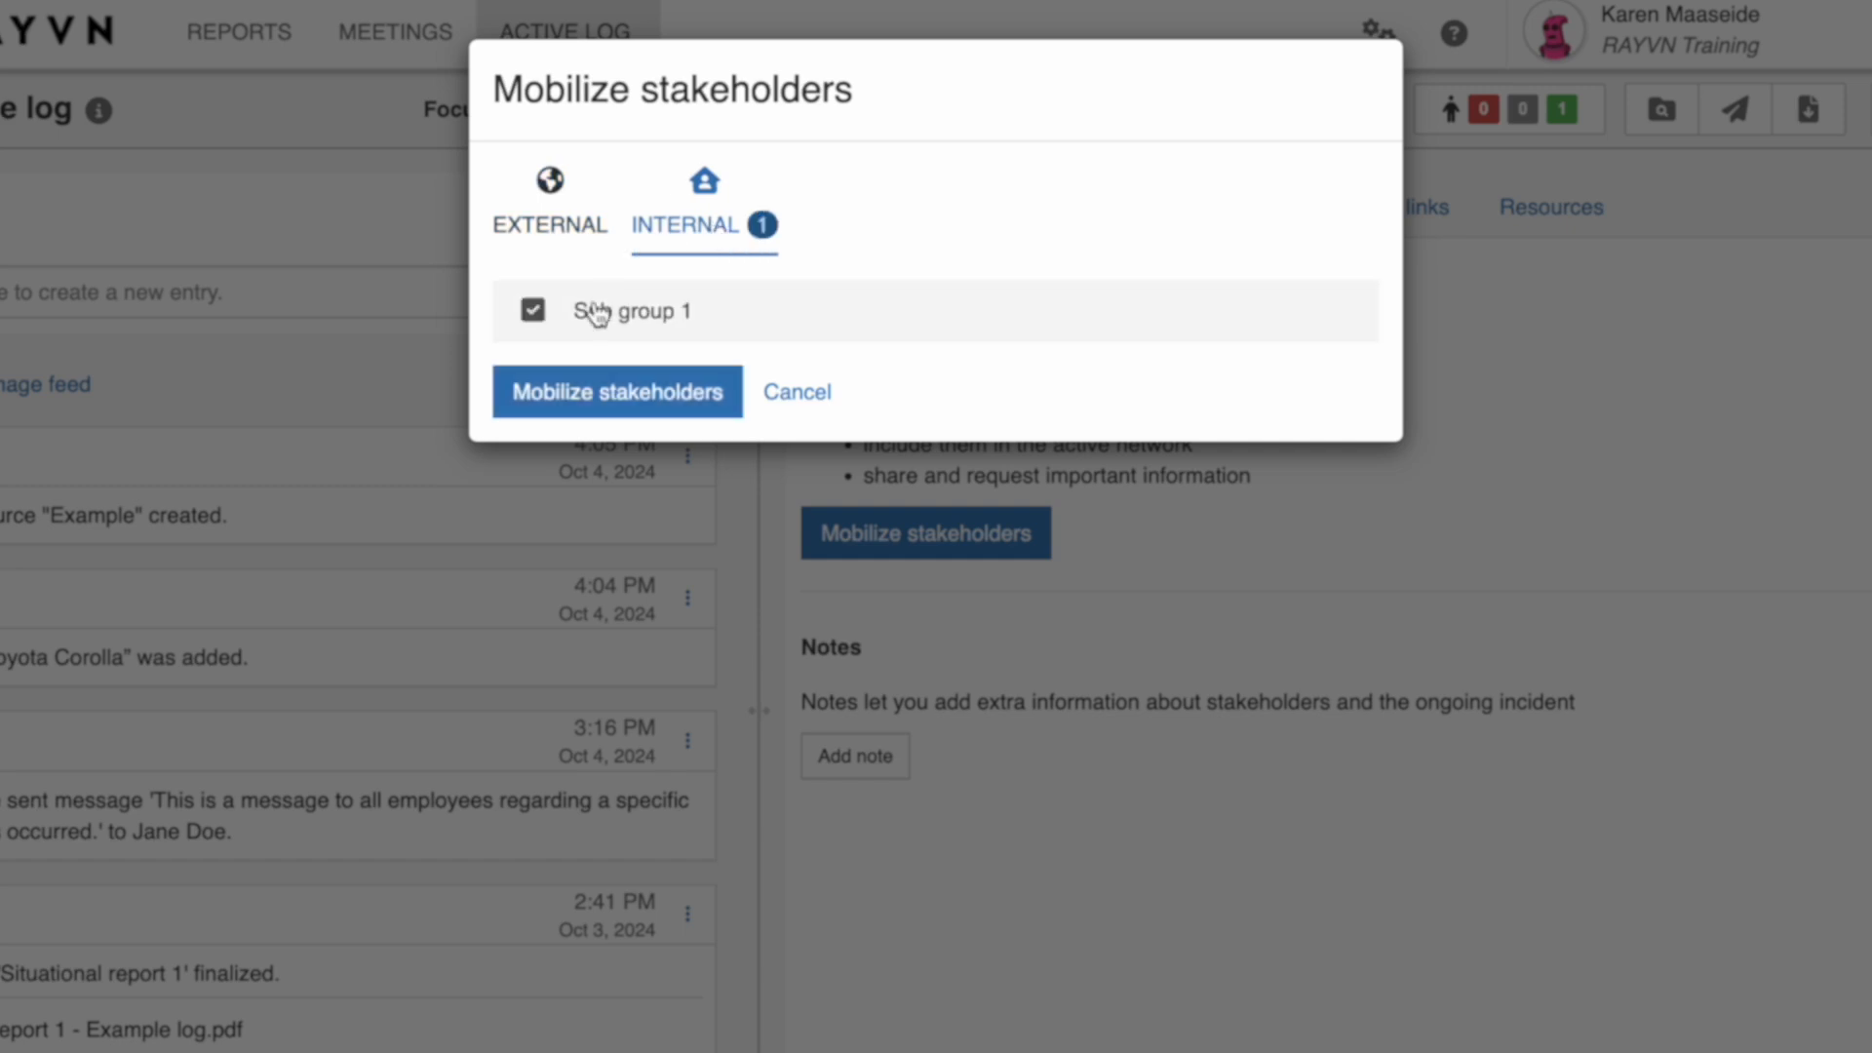
pyautogui.click(646, 416)
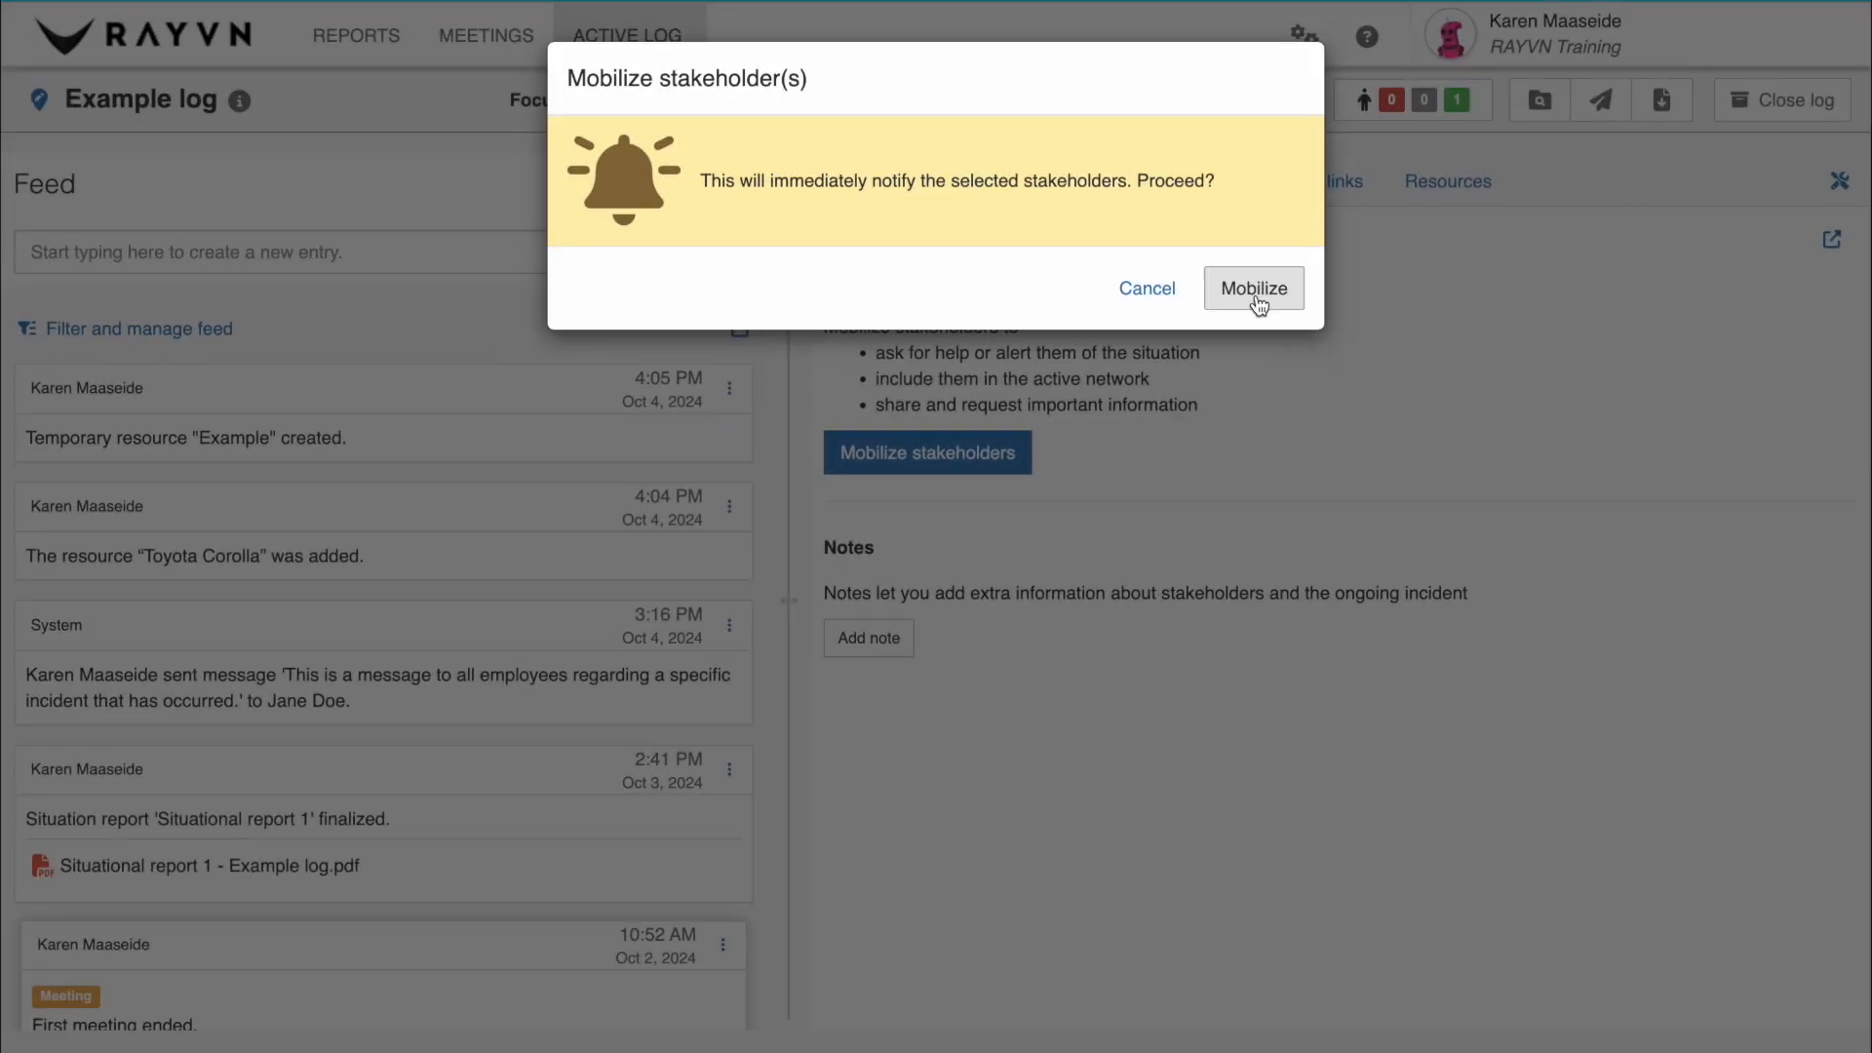
pyautogui.click(1256, 291)
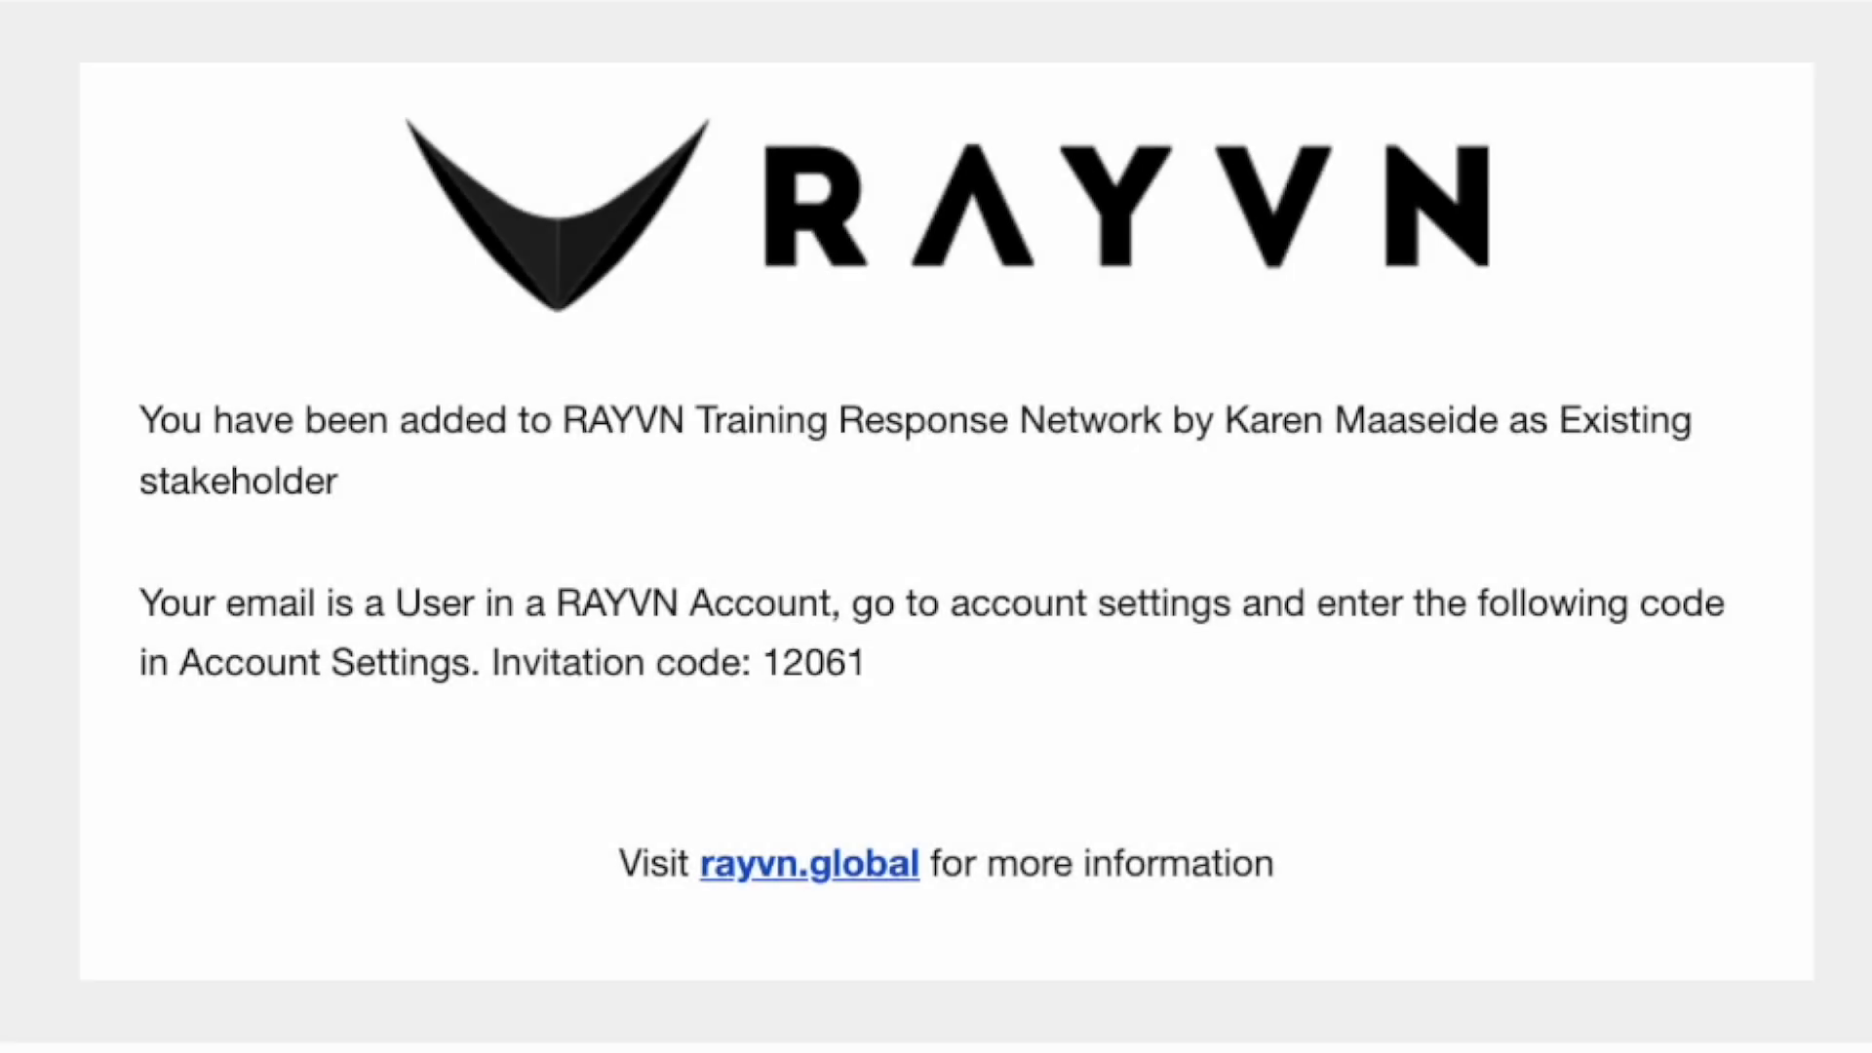
# Copy the invitation code from the RAYVN invitation e-mail and enter it as the collaboration code in the account's collaboration settings
pyautogui.doubleClick(817, 665)
pyautogui.hotkey('ctrl', 'c')
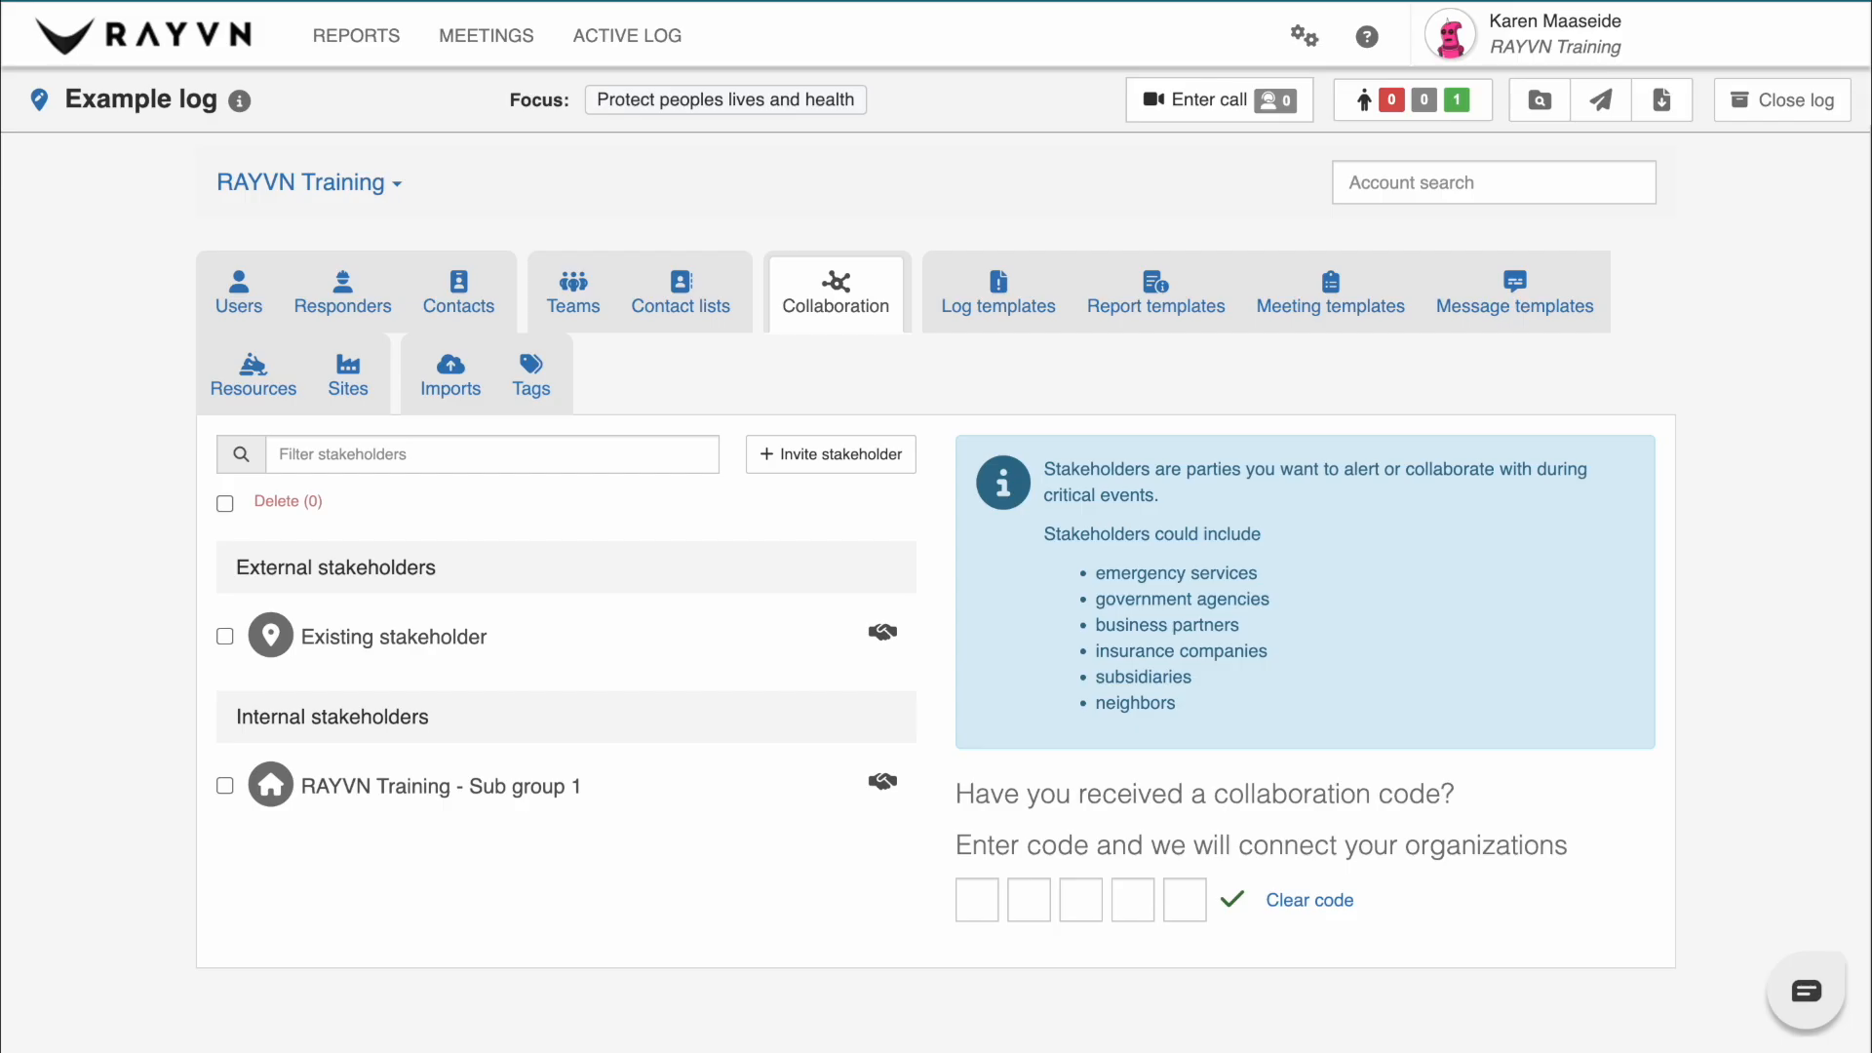
pyautogui.click(971, 898)
pyautogui.hotkey('ctrl', 'v')
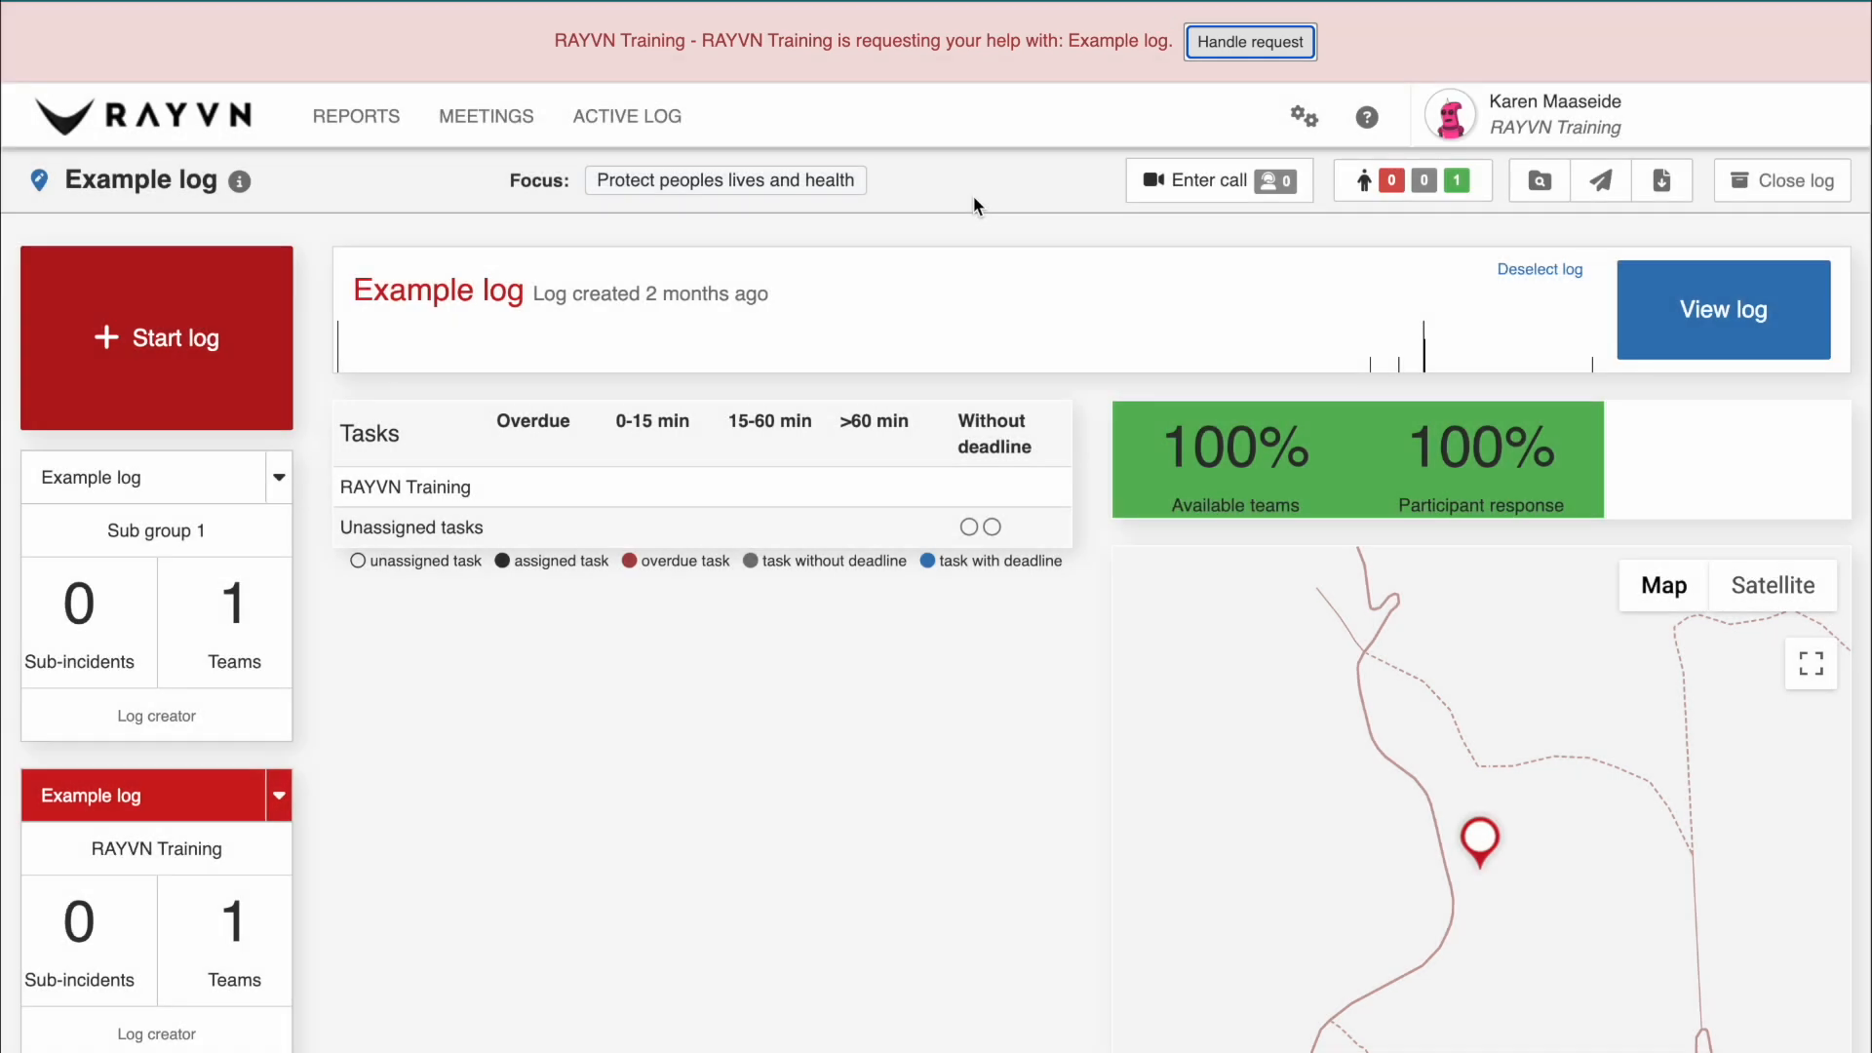
# Open the incoming collaboration request from RAYVN Training for Example log to handle it
pyautogui.click(1251, 42)
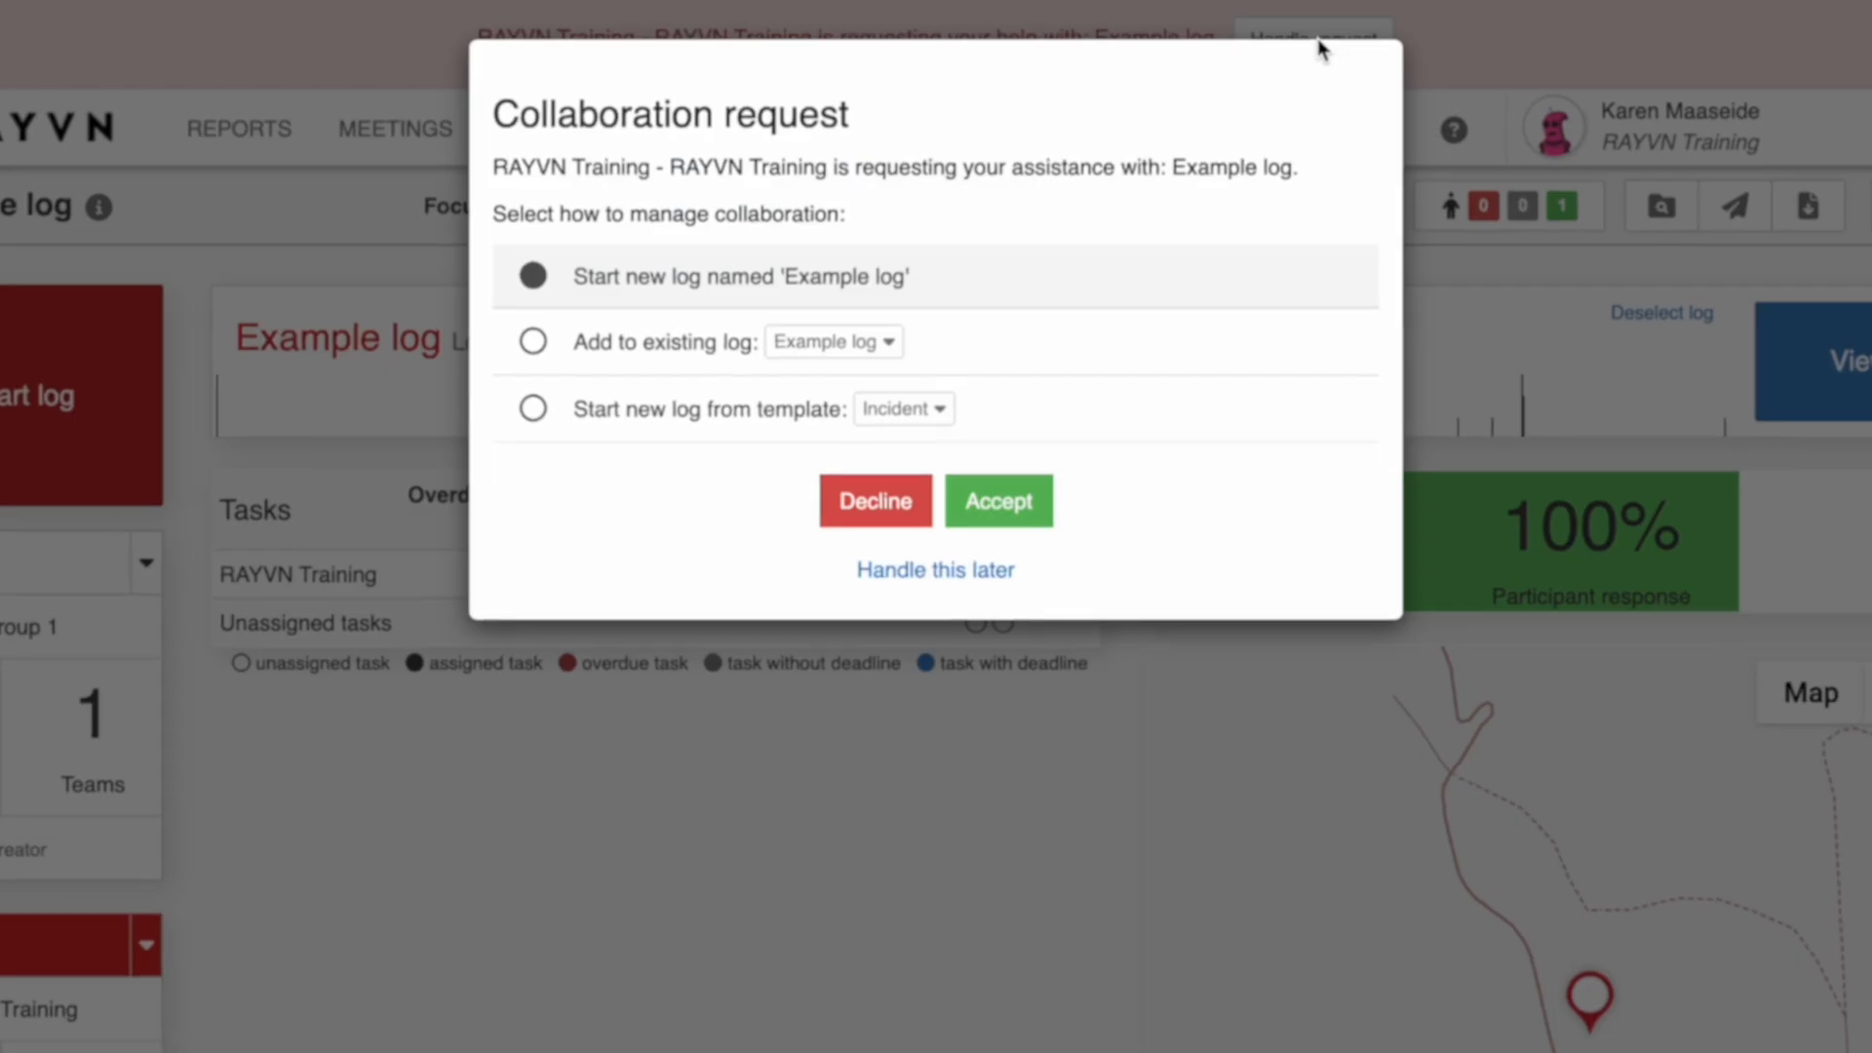